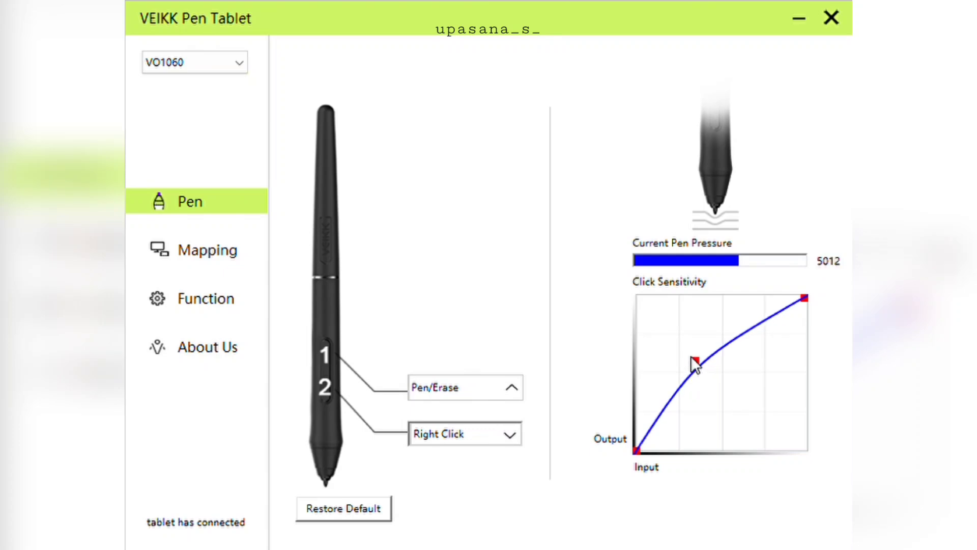
Open the pen tablet driver's Function settings
click(210, 304)
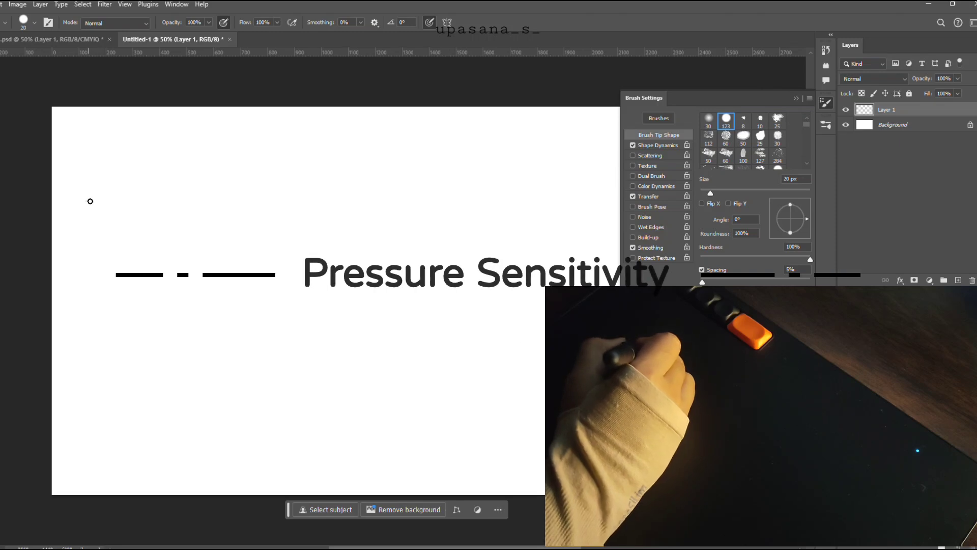
Switch to Photoshop and paint wavy dark red strokes diagonally across the canvas with the 20 px brush, varying the pen pressure
mouse_move(88, 200)
mouse_down()
mouse_move(173, 162)
mouse_move(144, 253)
mouse_move(253, 219)
mouse_move(234, 321)
mouse_move(351, 278)
mouse_move(465, 331)
mouse_move(486, 417)
mouse_move(570, 391)
mouse_up()
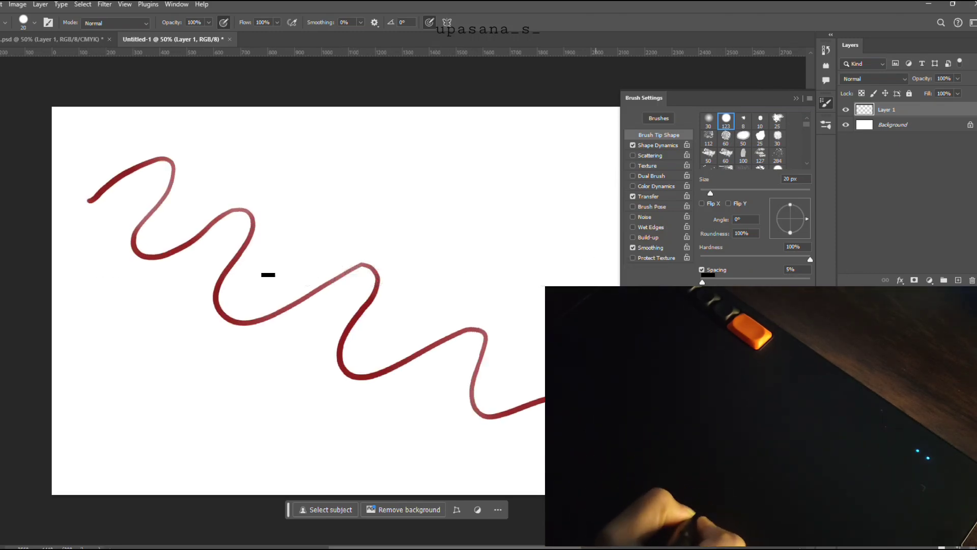
mouse_move(240, 147)
mouse_down()
mouse_move(268, 146)
mouse_move(265, 189)
mouse_move(310, 169)
mouse_move(304, 205)
mouse_move(336, 222)
mouse_move(371, 201)
mouse_move(387, 208)
mouse_move(382, 226)
mouse_move(423, 230)
mouse_move(422, 289)
mouse_move(485, 267)
mouse_move(476, 307)
mouse_move(542, 299)
mouse_move(540, 337)
mouse_up()
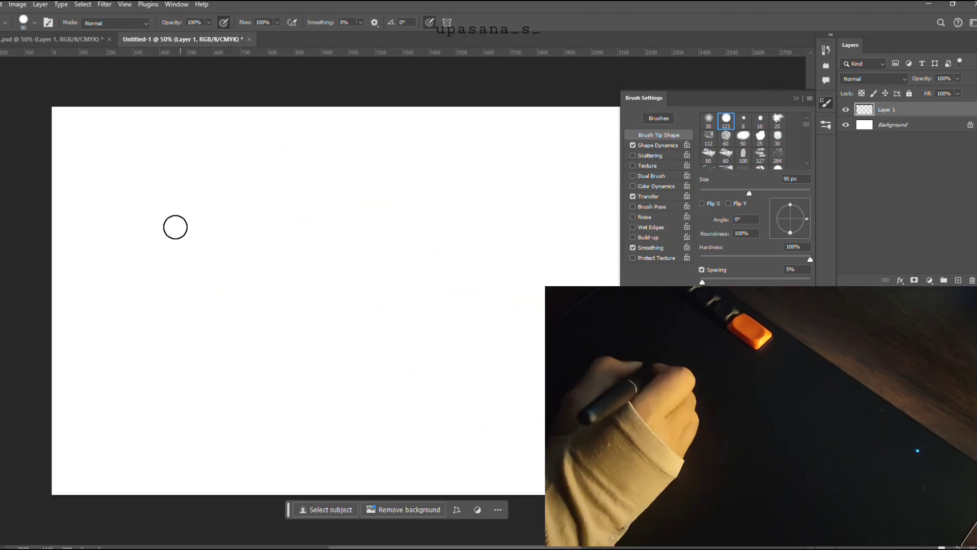
Paint six vertical dark red strokes with the 90 px brush: one at full pressure, the others at lighter, varied pressure
drag(122, 163, 126, 351)
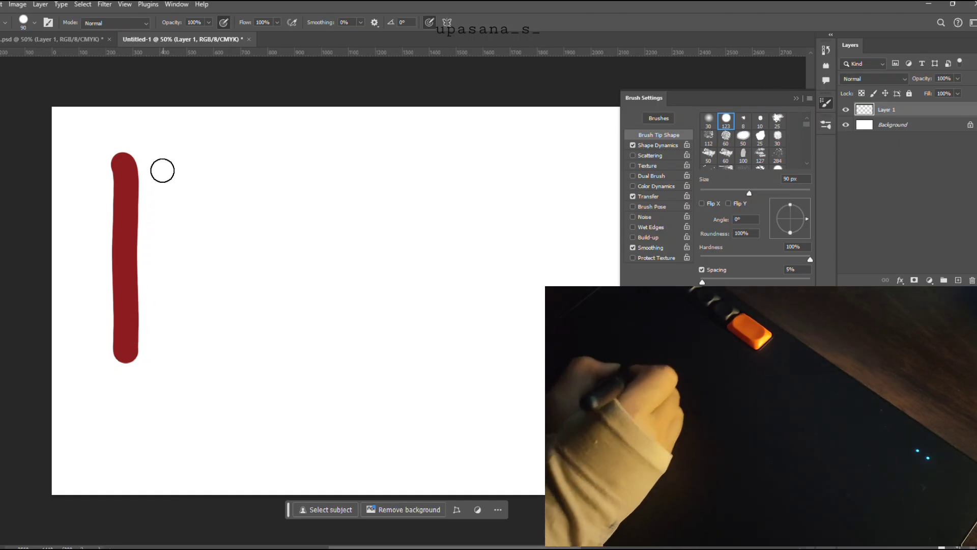
drag(169, 159, 176, 360)
drag(198, 160, 206, 356)
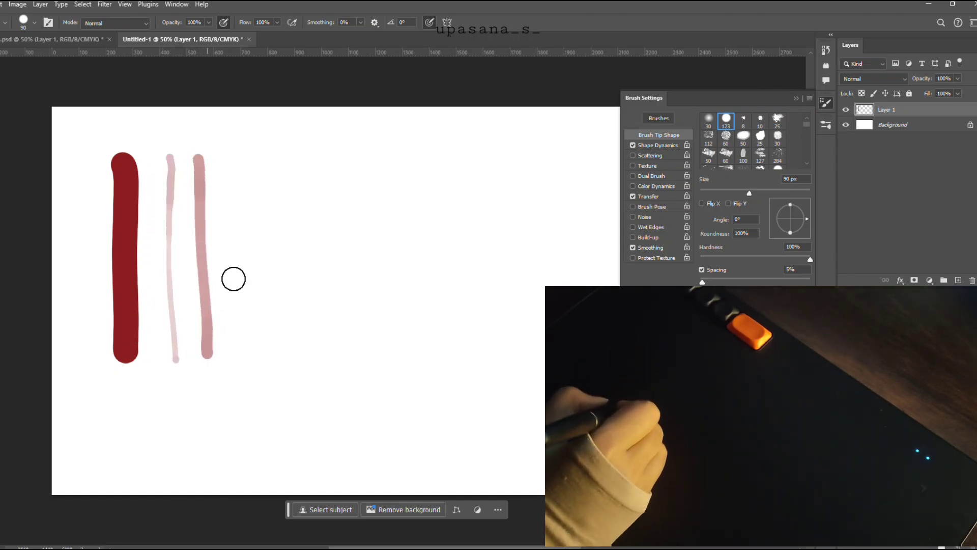
drag(224, 158, 242, 369)
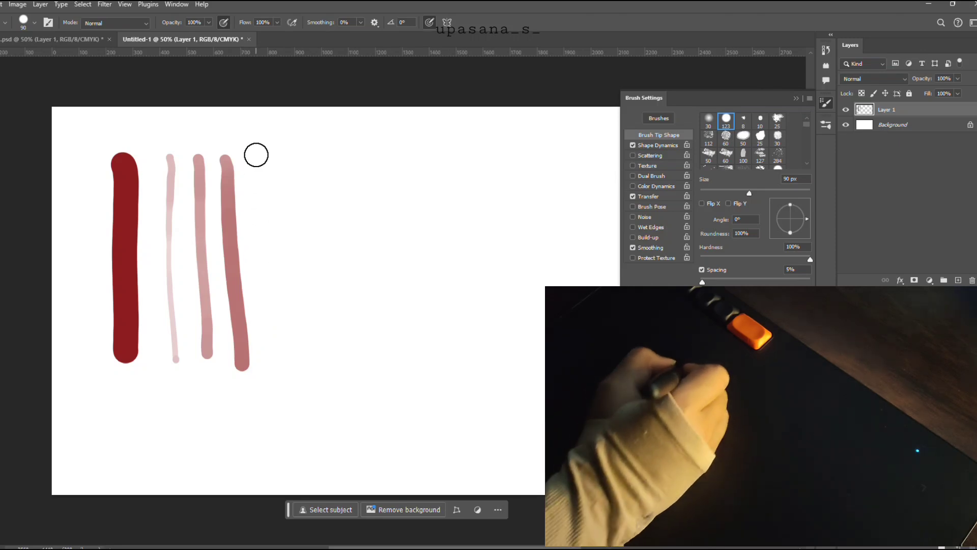
drag(255, 154, 270, 357)
drag(286, 154, 300, 358)
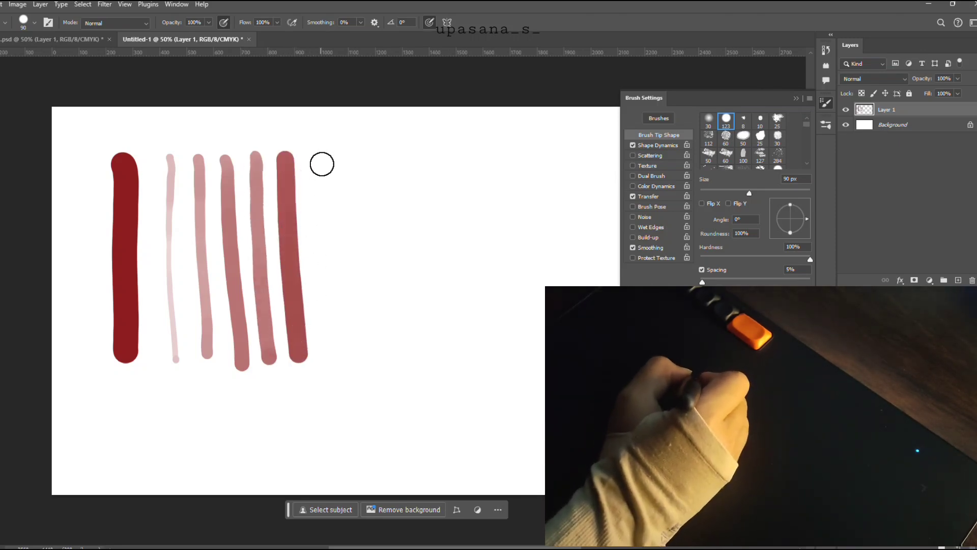
Reduce the brush to 30 px and paint four more vertical strokes beside the wide ones, varying the pressure within the strokes
key(bracketleft)
key(bracketleft)
key(bracketleft)
key(bracketleft)
key(bracketleft)
key(bracketleft)
drag(320, 157, 336, 361)
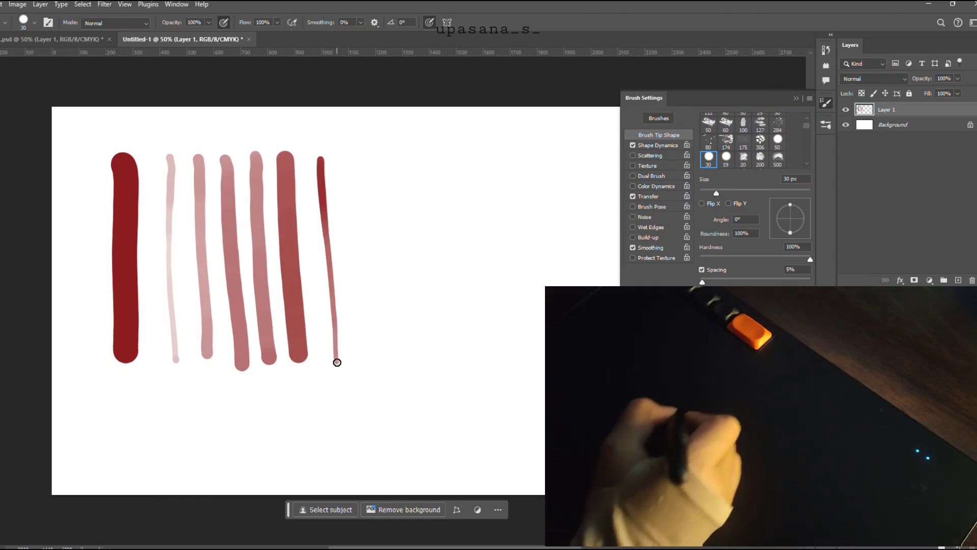
drag(350, 158, 349, 242)
drag(352, 284, 359, 349)
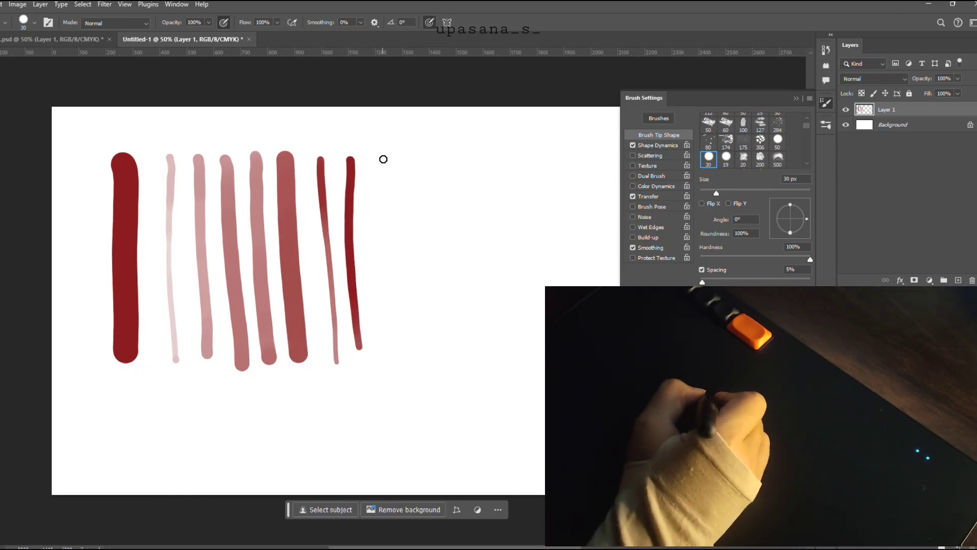
drag(382, 175, 395, 371)
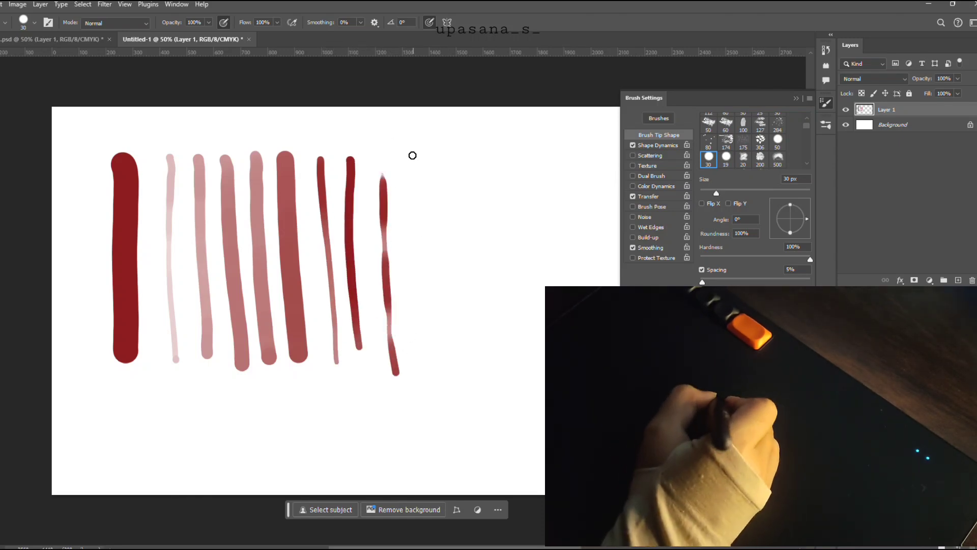
drag(410, 158, 417, 256)
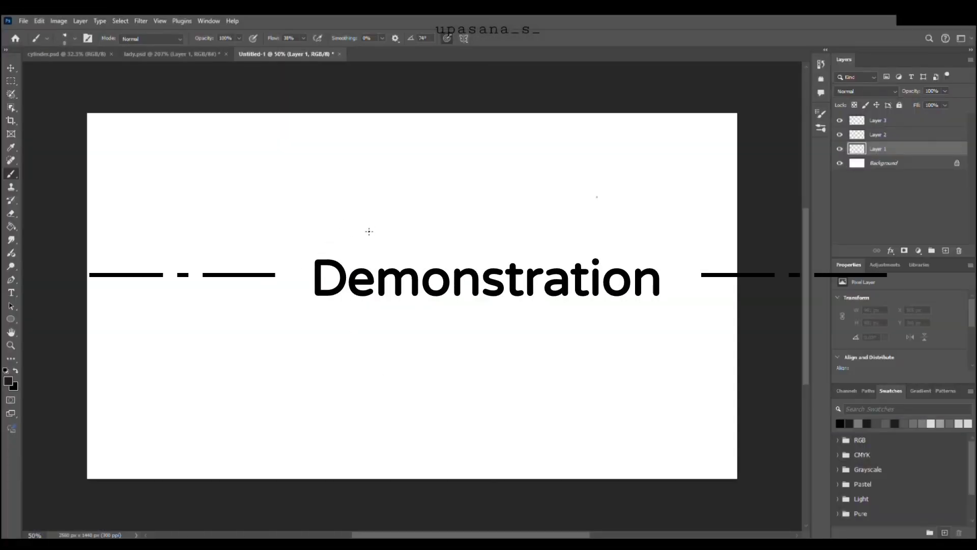
On Layer 3, sketch the slanted forehead, brow notch and nose bridge of a side-view face
click(878, 120)
mouse_move(365, 174)
mouse_down()
mouse_move(321, 222)
mouse_move(326, 245)
mouse_up()
drag(325, 242, 310, 285)
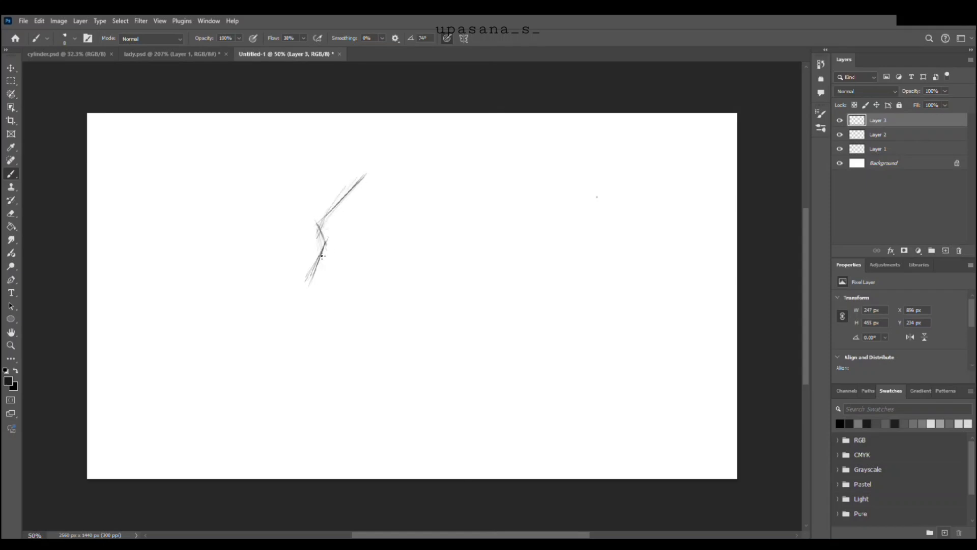
Set the background colour to white and undo the stray brush stroke beside the nose
scroll(304, 294, up, 10)
click(14, 386)
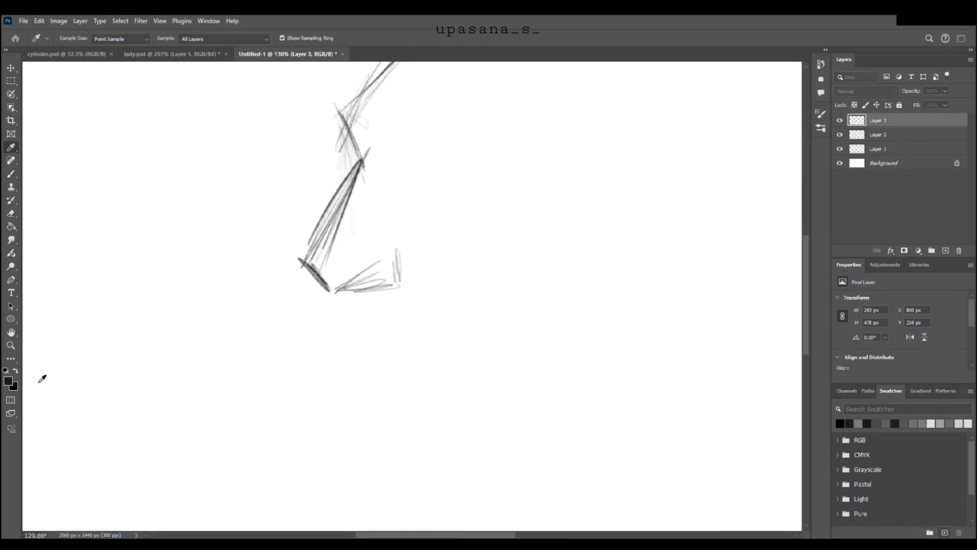
click(38, 382)
click(531, 110)
drag(467, 242, 434, 277)
key(ctrl+z)
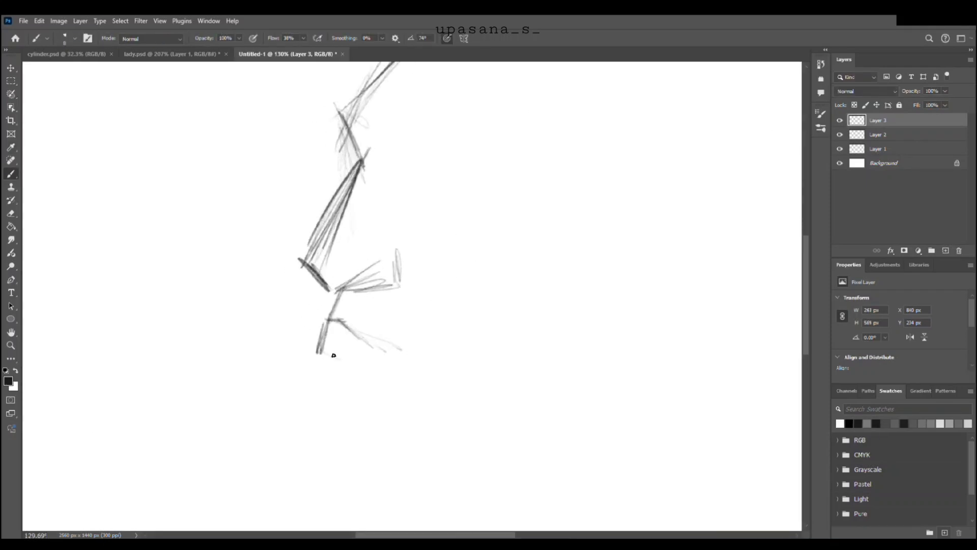
Sketch the pointed upper lip below the nose, its mouth line and corner, and a light lower lip edge
drag(320, 355, 398, 350)
drag(396, 352, 386, 364)
drag(331, 323, 399, 352)
drag(389, 360, 411, 354)
drag(376, 357, 323, 358)
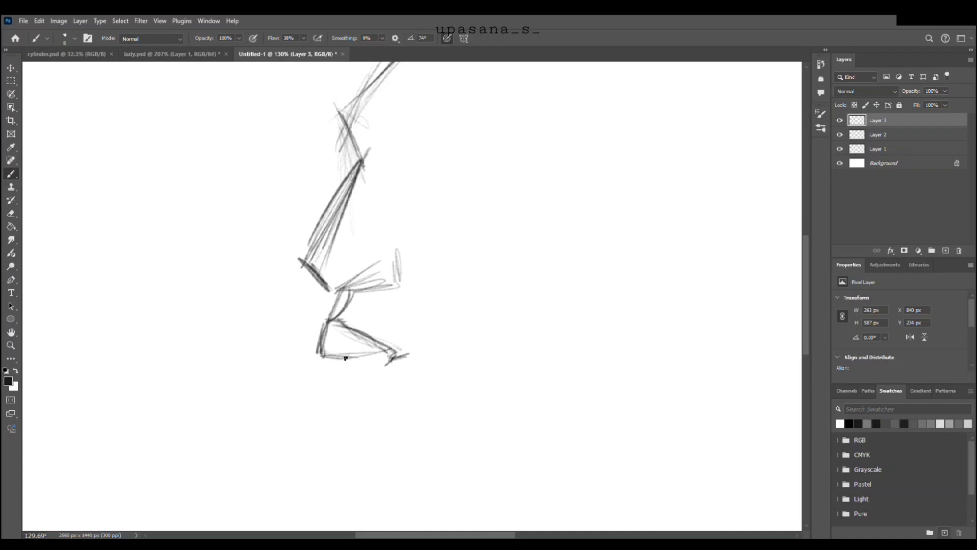
drag(328, 322, 407, 354)
drag(388, 351, 423, 357)
drag(324, 395, 379, 391)
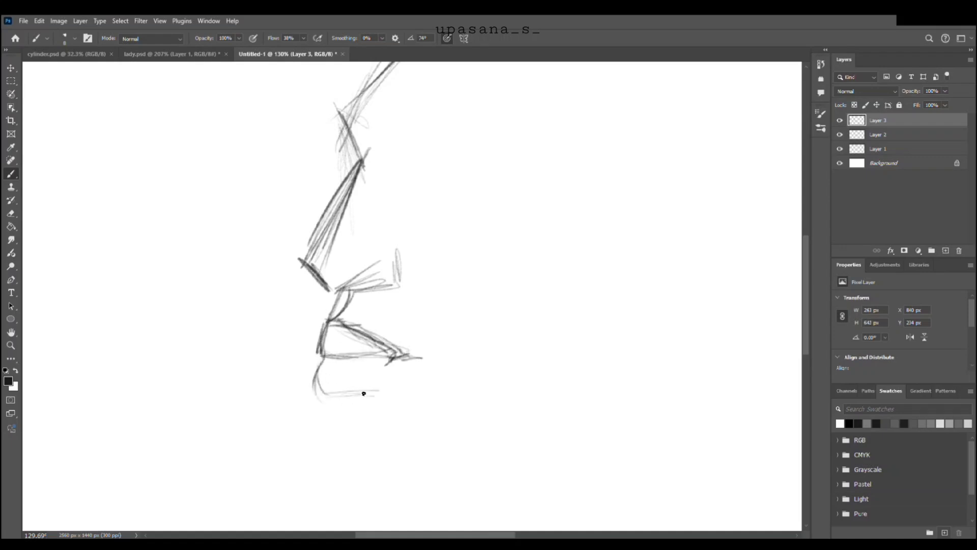
Draw the curved lower part and wing of the nose, and erase the excess lines along its bridge and tip
drag(321, 252, 391, 285)
drag(391, 252, 394, 292)
key(e)
drag(301, 259, 328, 289)
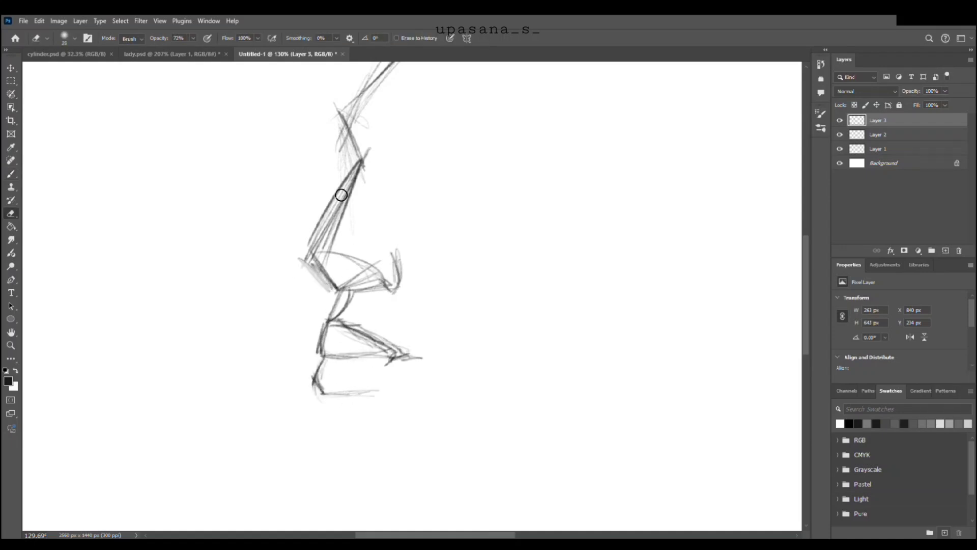
drag(342, 194, 316, 279)
drag(351, 170, 313, 236)
drag(306, 263, 328, 285)
Shade a dark nostril and redraw the nose wing with an angled outline farther back
key(b)
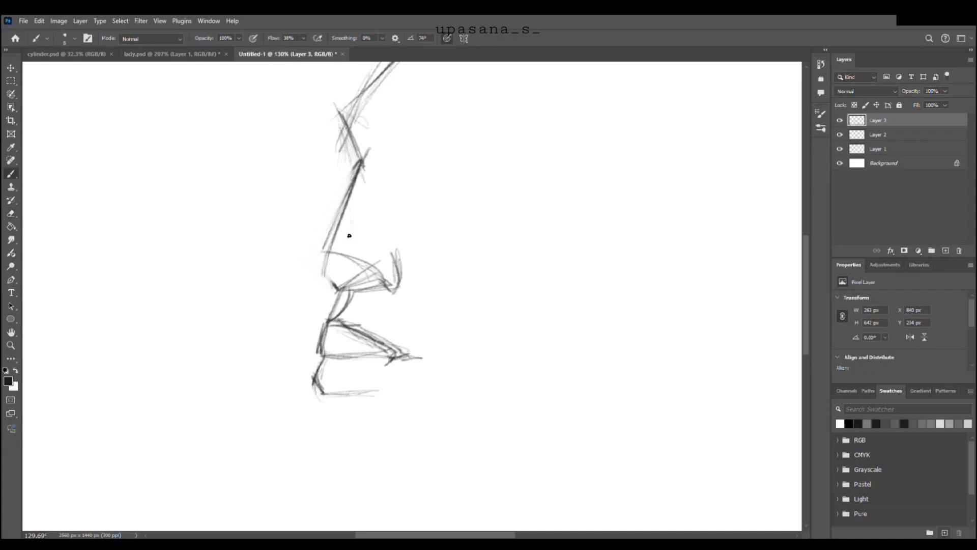
drag(398, 274, 391, 248)
drag(353, 272, 409, 280)
drag(406, 242, 418, 272)
drag(419, 268, 404, 291)
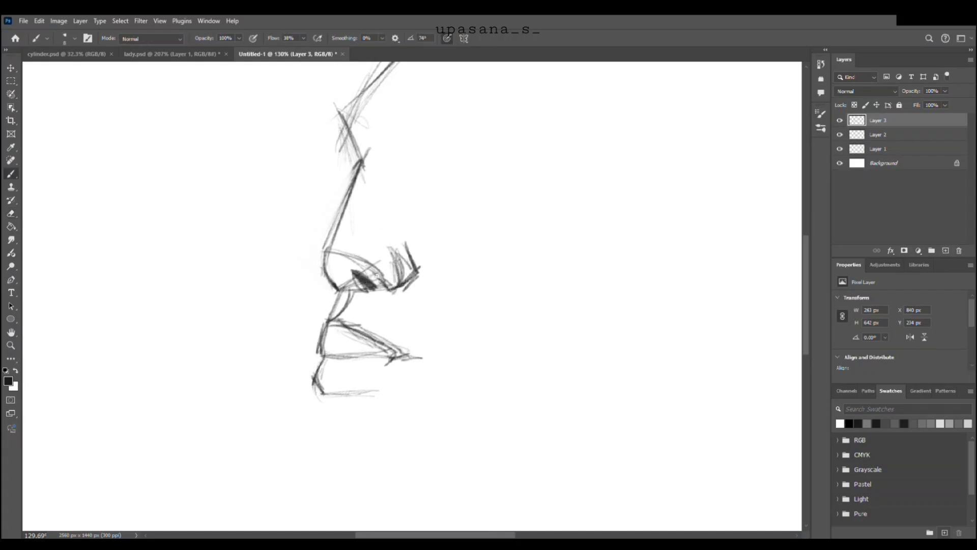
Erase the old nose wing lines and lighten the front contour between the nose and the mouth
key(e)
drag(393, 249, 402, 280)
drag(339, 293, 327, 320)
drag(326, 322, 321, 355)
Redraw the nose bridge as an inward curve up to the brow and erase the old straight bridge line
key(b)
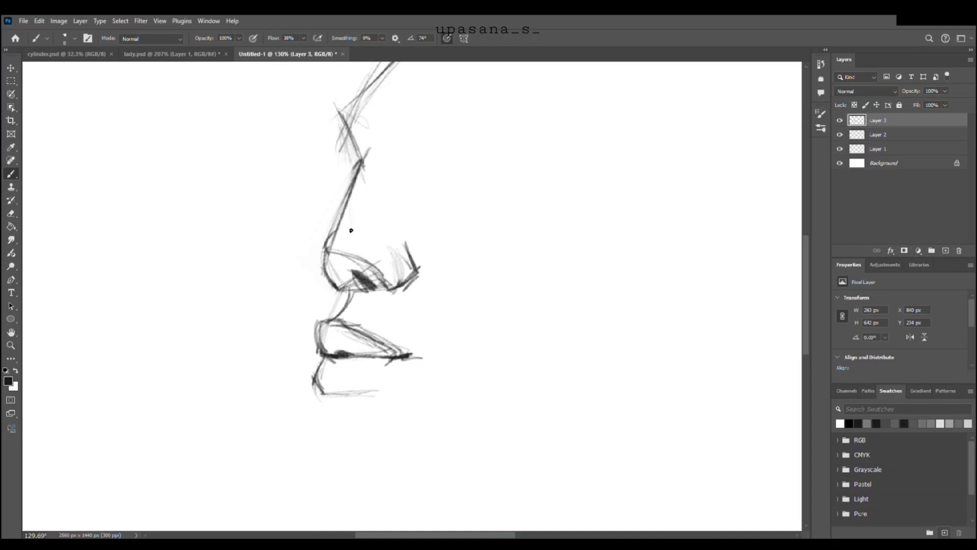
drag(328, 248, 381, 164)
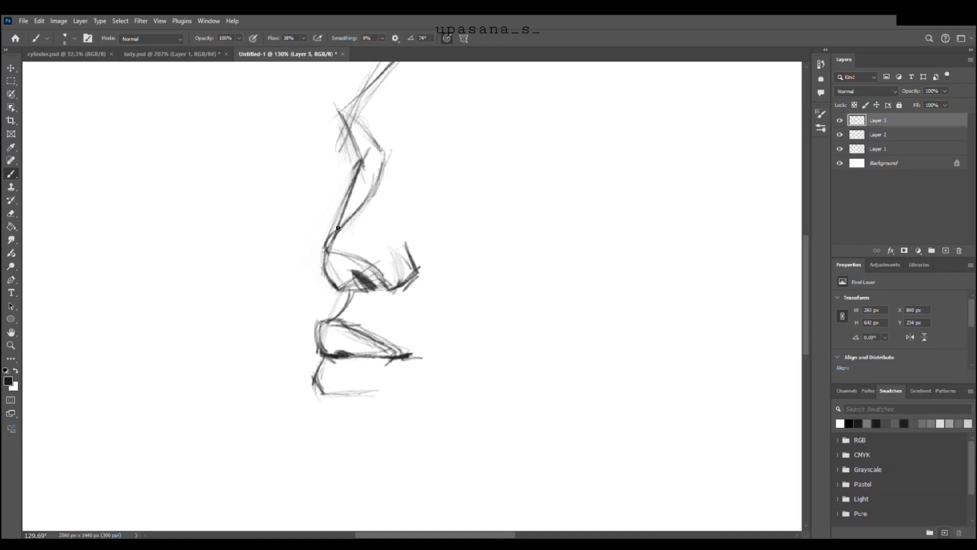
key(e)
mouse_move(337, 228)
mouse_down()
mouse_move(349, 133)
mouse_move(375, 164)
mouse_move(364, 182)
mouse_up()
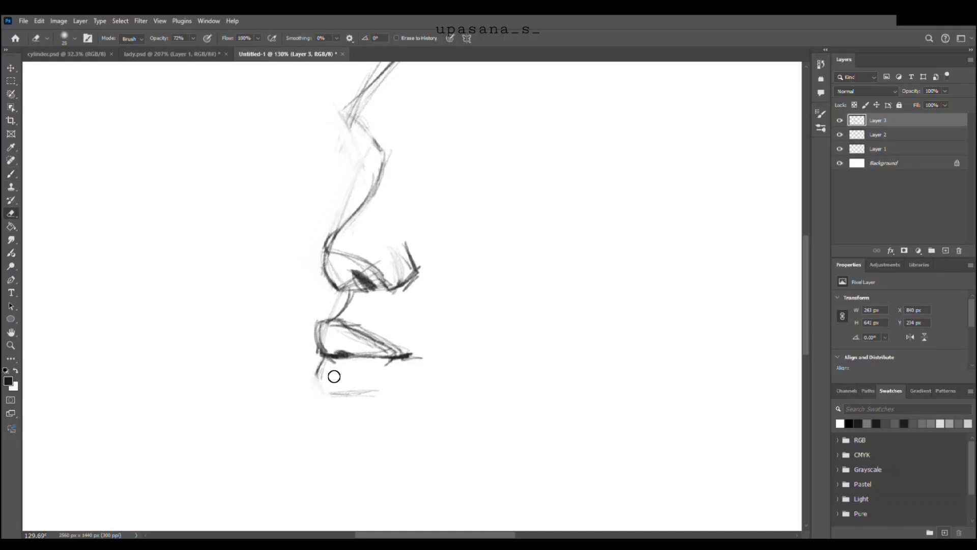
Redraw the front contour of the lower lip and reinforce the slanted forehead line above the eye
key(b)
drag(321, 359, 320, 375)
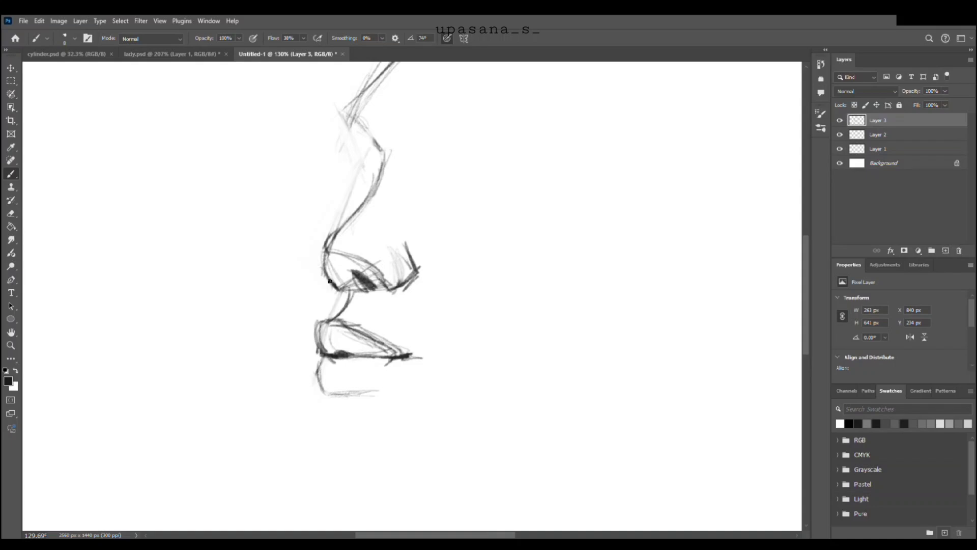
scroll(455, 209, up, 3)
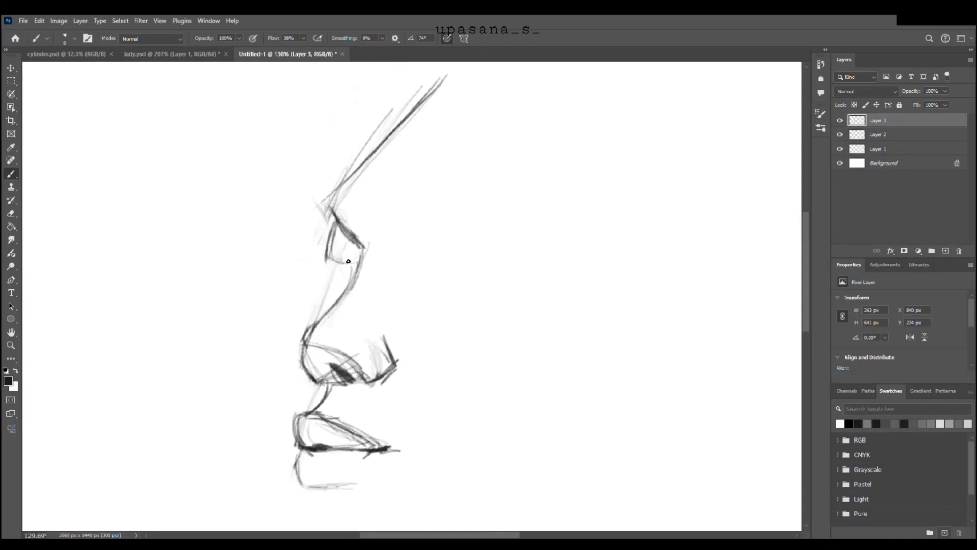
drag(340, 208, 441, 101)
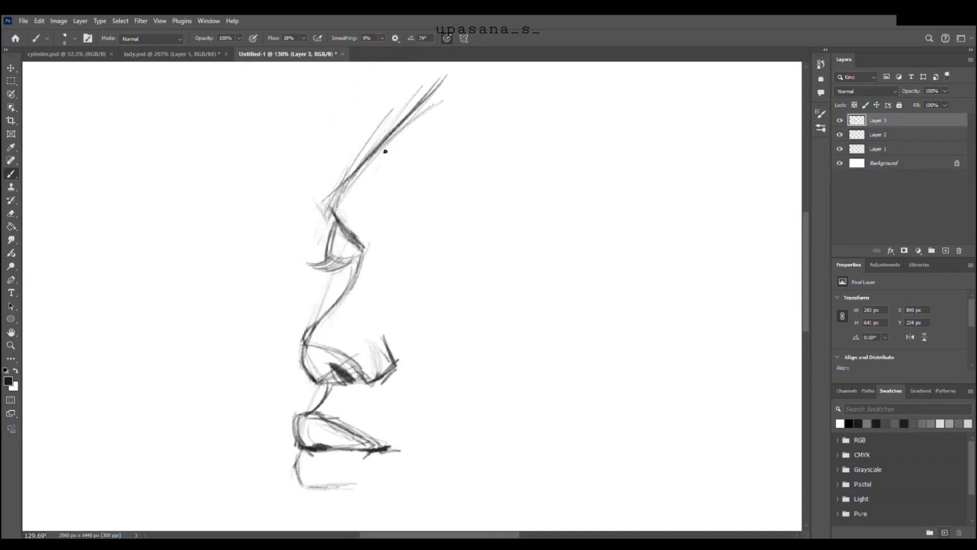
Erase the surplus lines around the nose tip and nostril
key(e)
mouse_move(354, 363)
mouse_down()
mouse_move(326, 378)
mouse_move(301, 352)
mouse_up()
Darken the lower edge of the eye near the nose bridge, and lighten the bridge contour with the eraser
key(b)
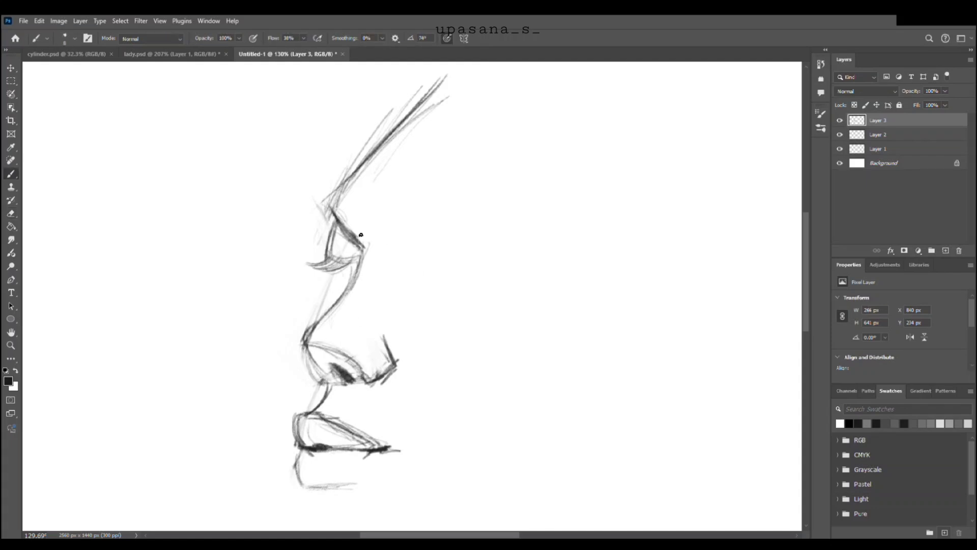
scroll(427, 318, down, 3)
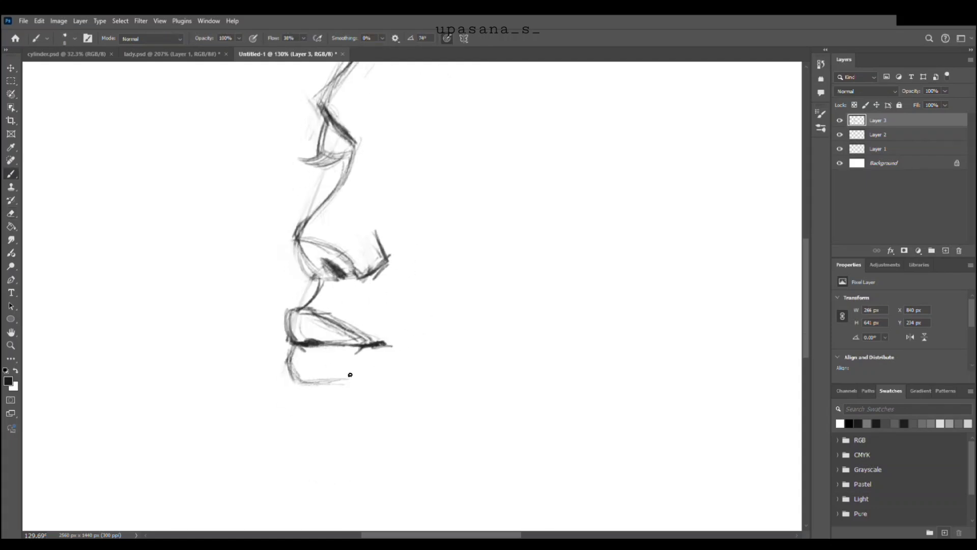
drag(354, 159, 347, 156)
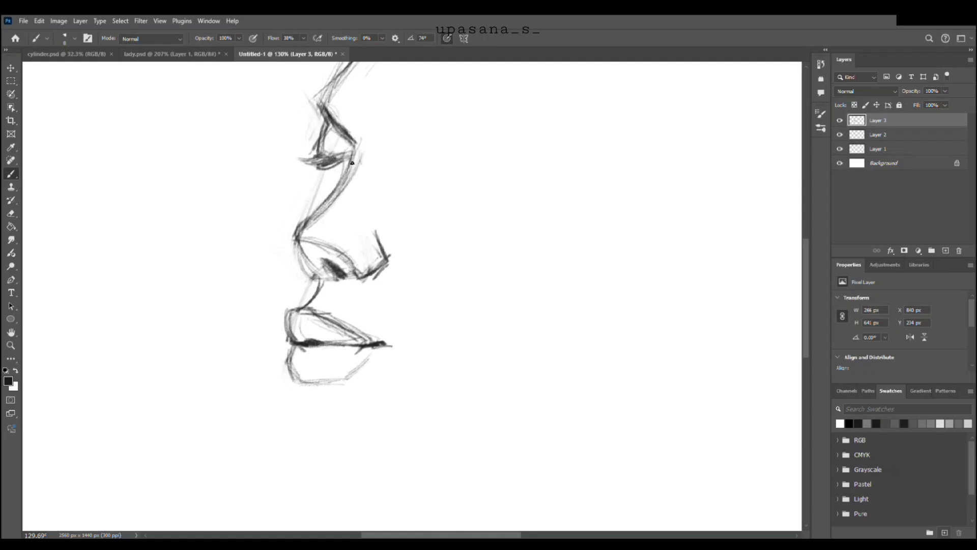
key(e)
mouse_move(350, 170)
mouse_down()
mouse_move(346, 199)
mouse_move(303, 235)
mouse_up()
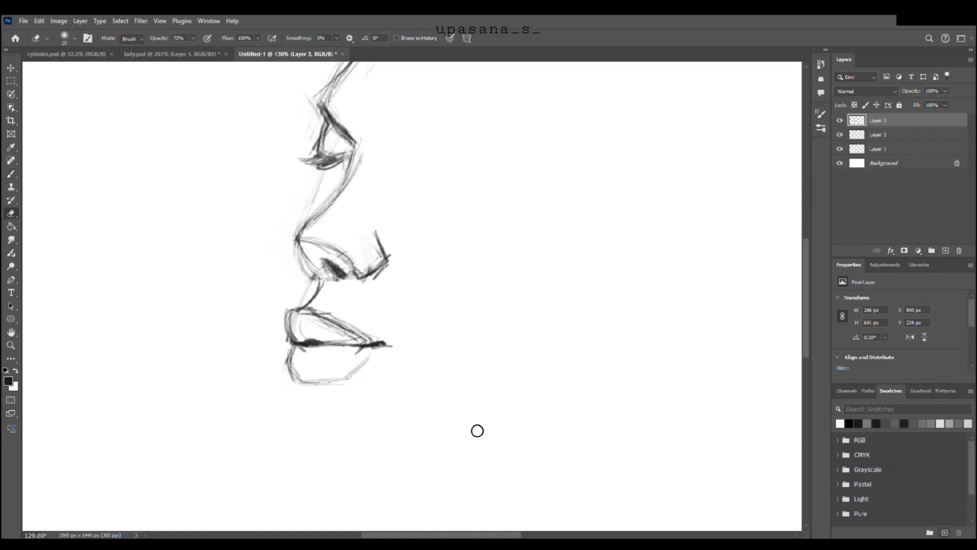
Select the lips with a rectangular marquee, reshape them slightly smaller and closer to the nose with Free Transform, and deselect
key(m)
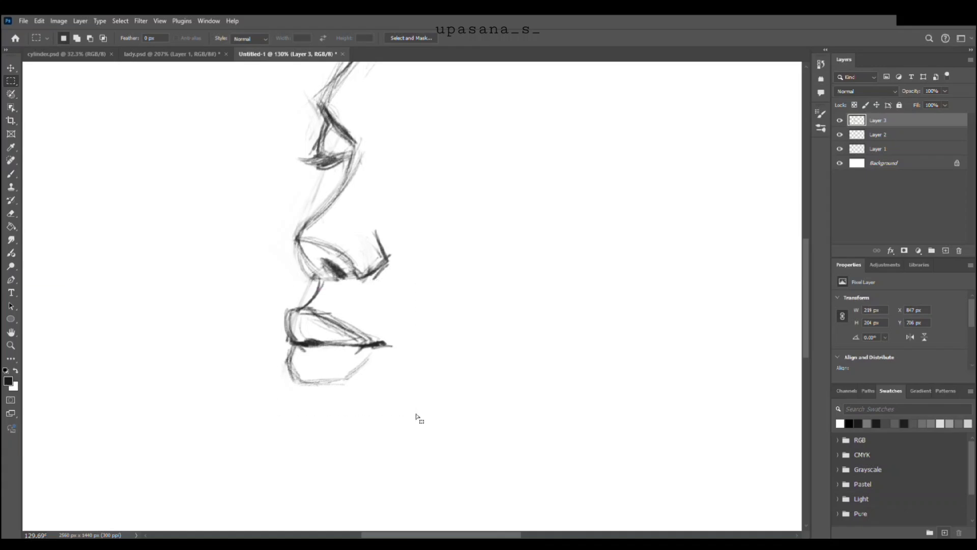
key(ctrl+t)
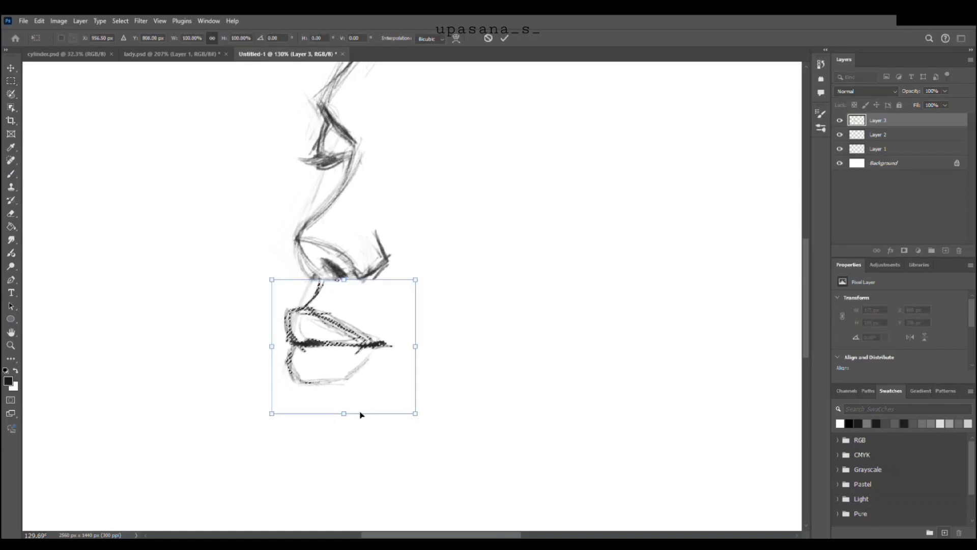
drag(415, 413, 411, 410)
drag(272, 344, 281, 343)
drag(413, 345, 417, 346)
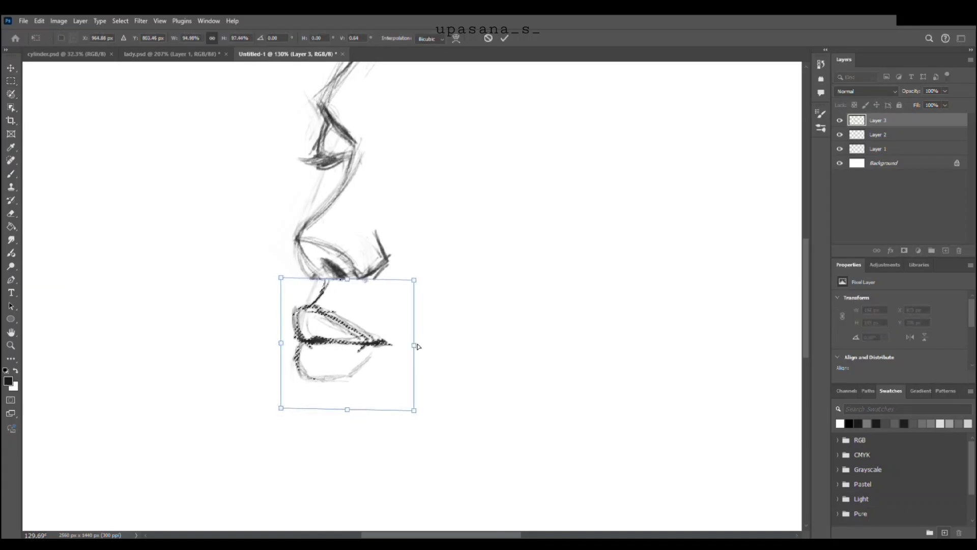
drag(348, 410, 350, 396)
key(Return)
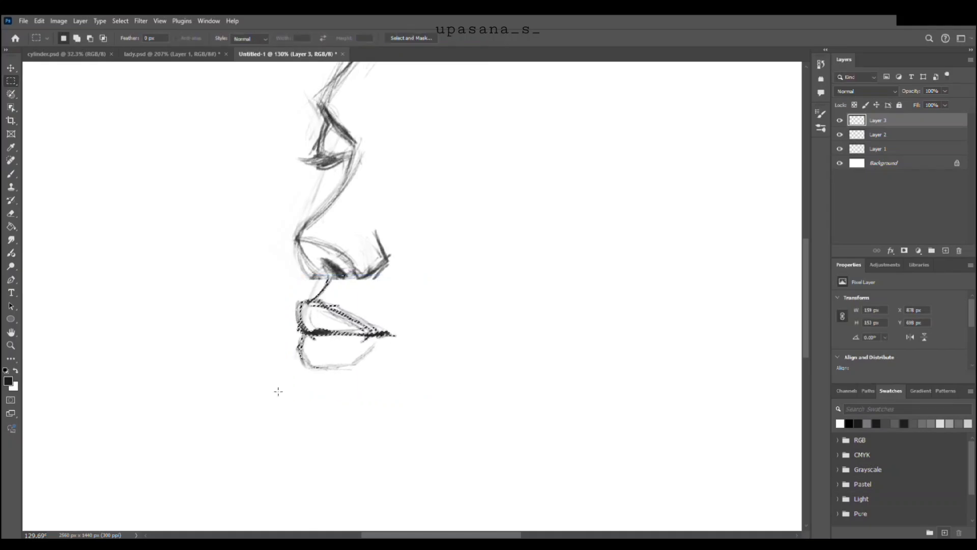
key(ctrl+d)
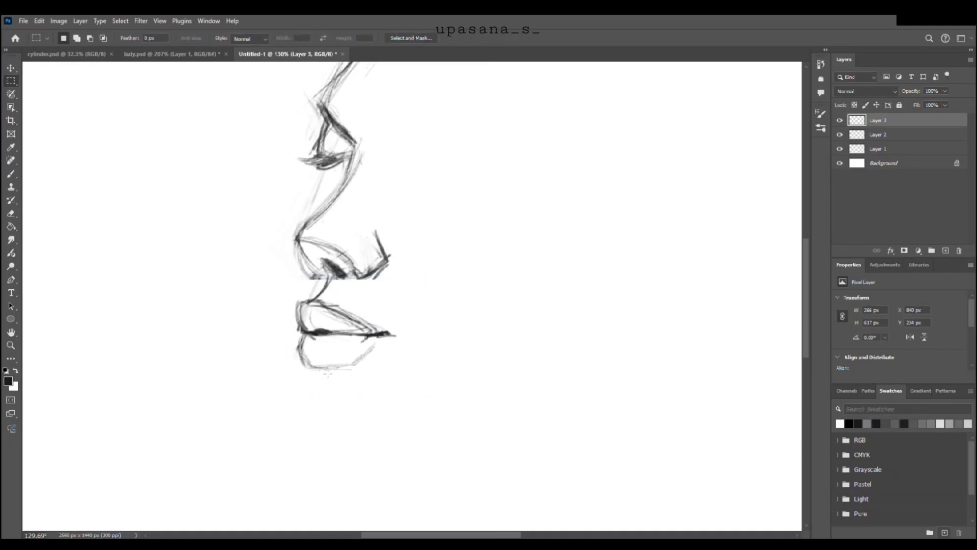
Brush in the chin contour below the lower lip and a jawline sweeping back and upward from it
key(b)
drag(320, 366, 324, 384)
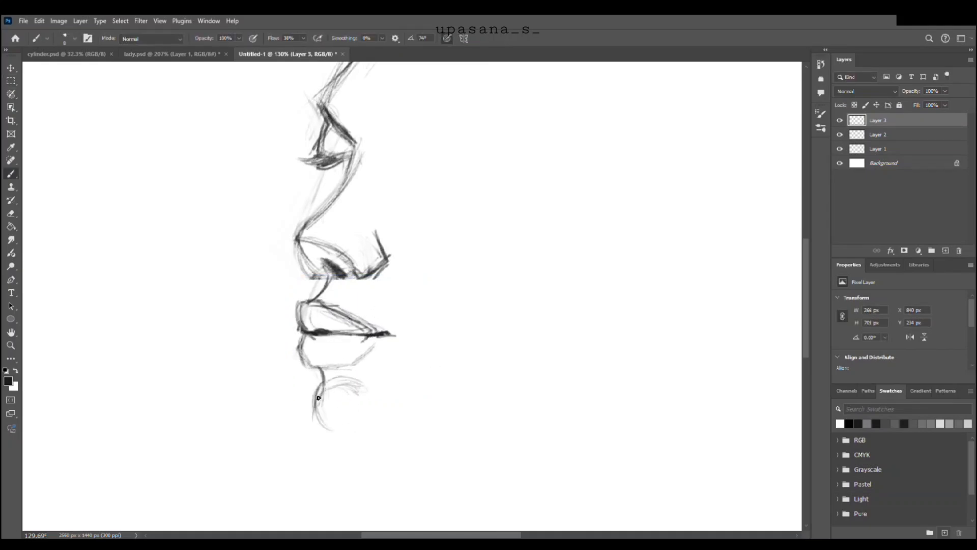
drag(458, 442, 534, 436)
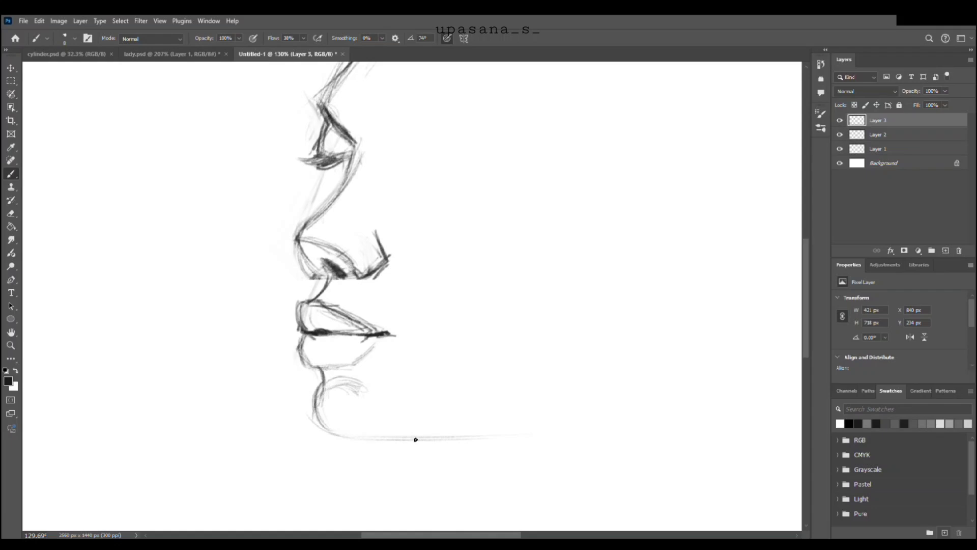
mouse_move(441, 440)
mouse_down()
mouse_move(575, 397)
mouse_move(565, 389)
mouse_up()
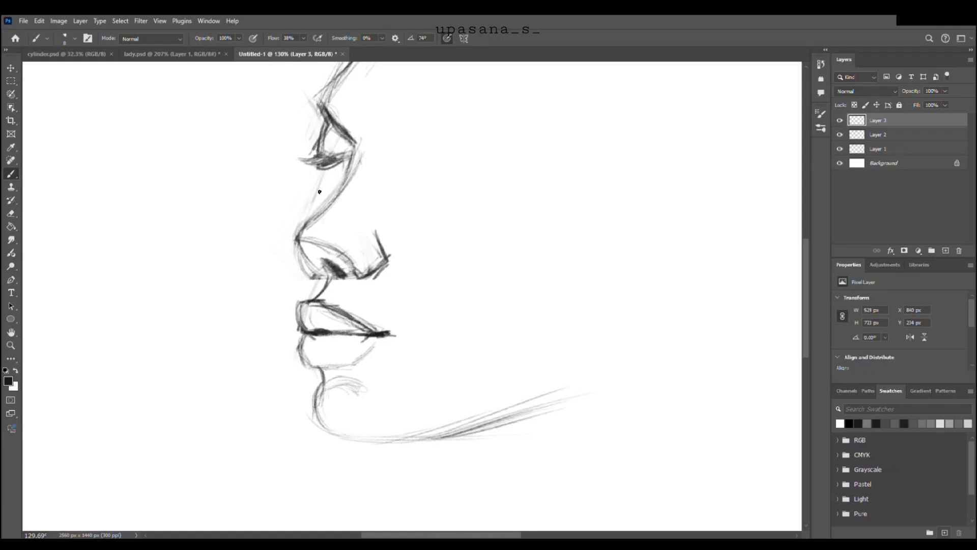
Sketch the near eyebrow and half-closed eye, tidy the forehead lines, and angle the back of the jaw upward
scroll(330, 385, down, 4)
drag(379, 202, 380, 218)
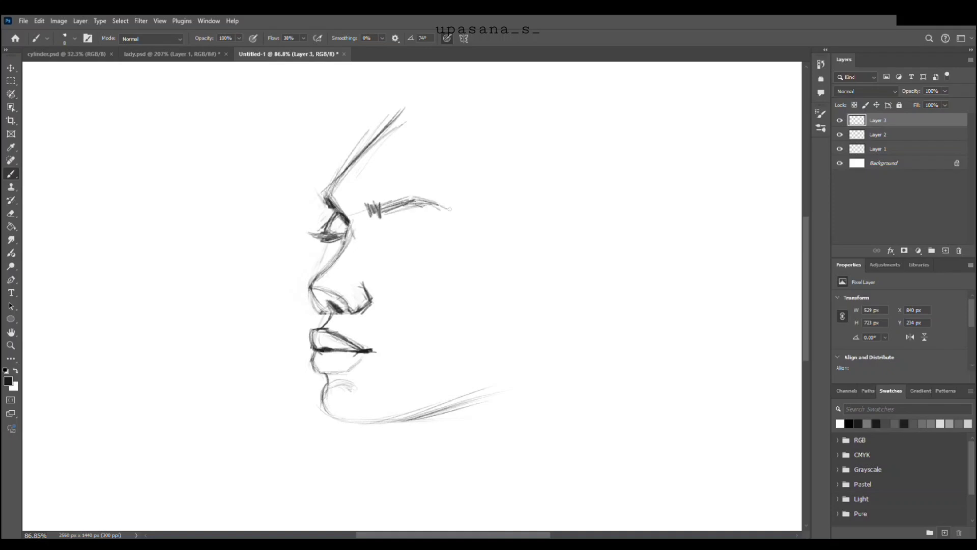
key(e)
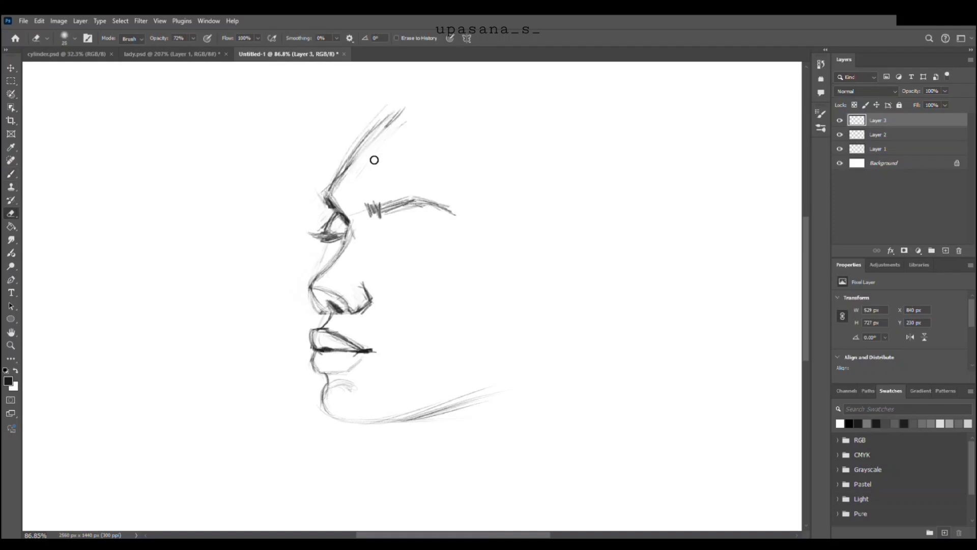
key(b)
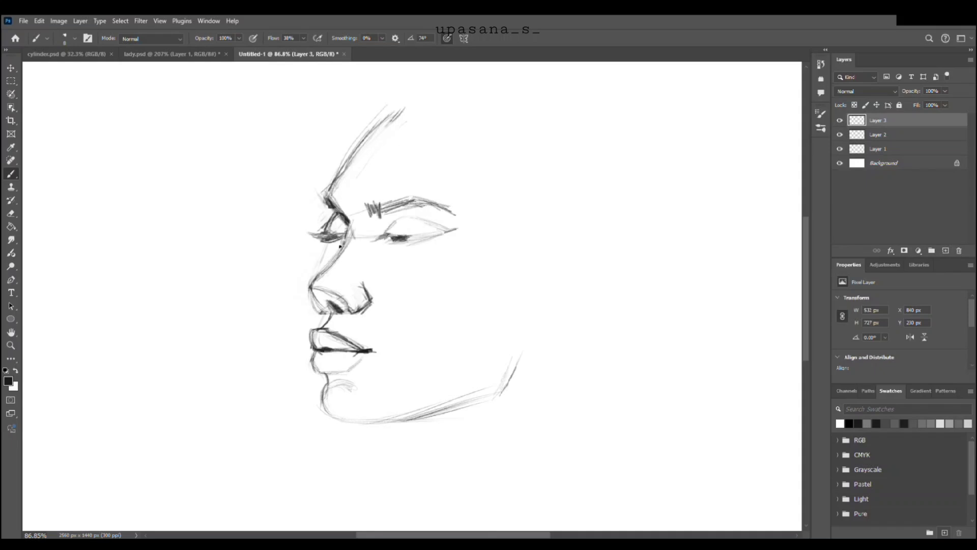
Strengthen the nose contour and upper-lip edge, erasing the stray lines around the upper lip
key(e)
key(b)
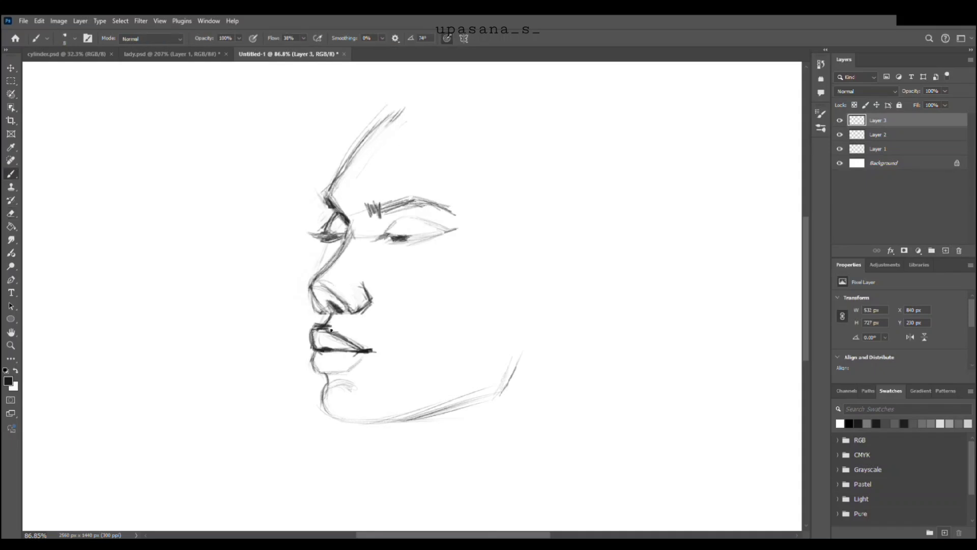
key(e)
drag(321, 331, 346, 341)
Select the near eye with a rectangular marquee, narrow it to about 91% and skew it slightly with Free Transform, and deselect
key(m)
drag(380, 223, 459, 264)
drag(449, 216, 376, 252)
key(ctrl+t)
drag(459, 240, 452, 245)
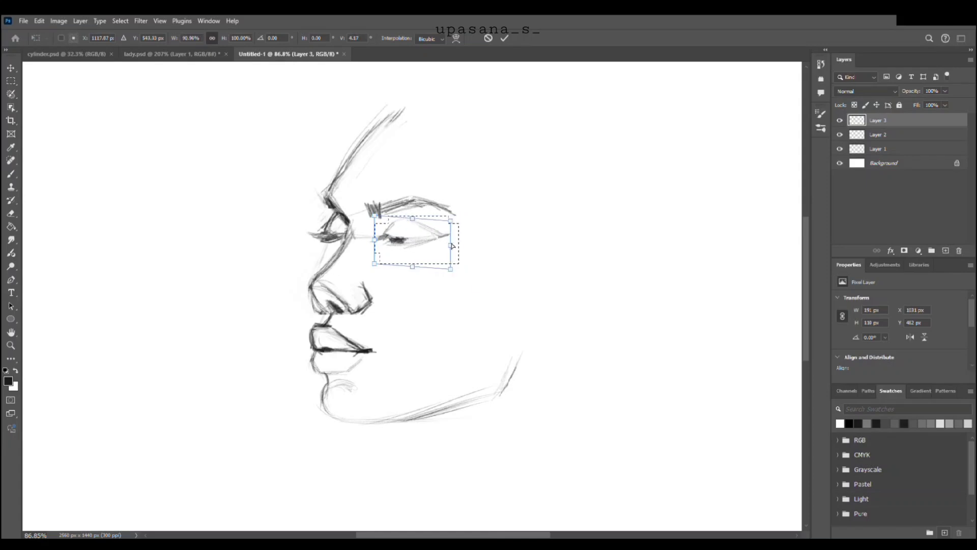
key(Return)
key(ctrl+d)
Extend the back of the jaw toward the ear, soften the nostril wing with the eraser, and darken the near eye's lid
key(b)
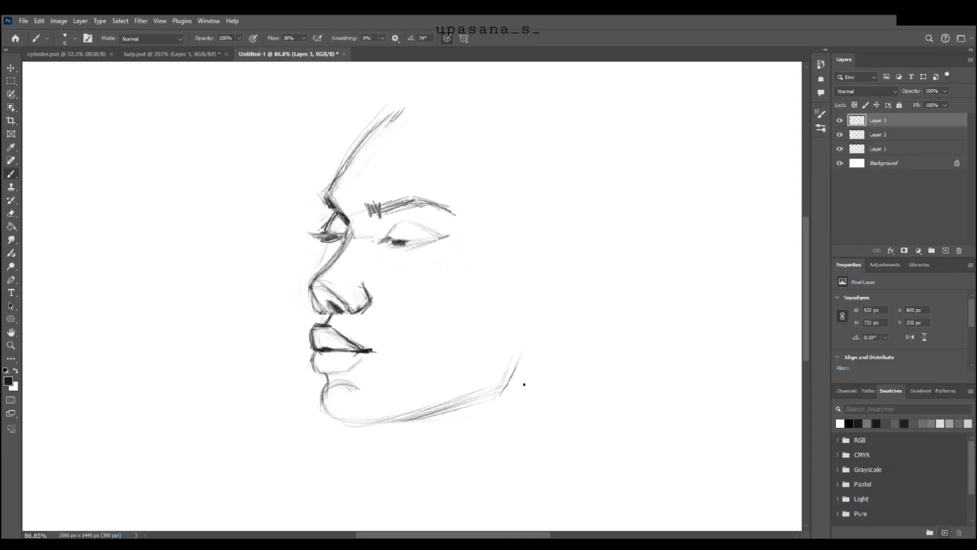
drag(508, 382, 540, 288)
key(e)
drag(363, 284, 366, 314)
key(b)
drag(420, 227, 448, 235)
Draw the curved hairline from the forehead down to the ear and reinforce the corner of the jaw
drag(402, 111, 485, 183)
drag(424, 113, 535, 245)
drag(532, 338, 482, 407)
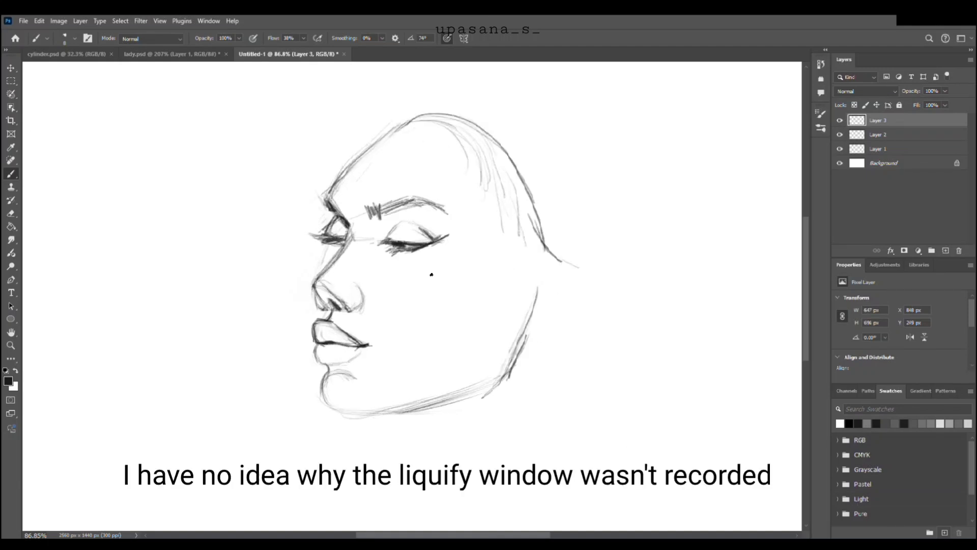
Sketch the ear outline behind the jaw, erase the surplus jaw lines in front of it, and define the earlobe
drag(598, 287, 573, 322)
mouse_move(579, 316)
mouse_down()
mouse_move(539, 315)
mouse_move(525, 355)
mouse_up()
key(e)
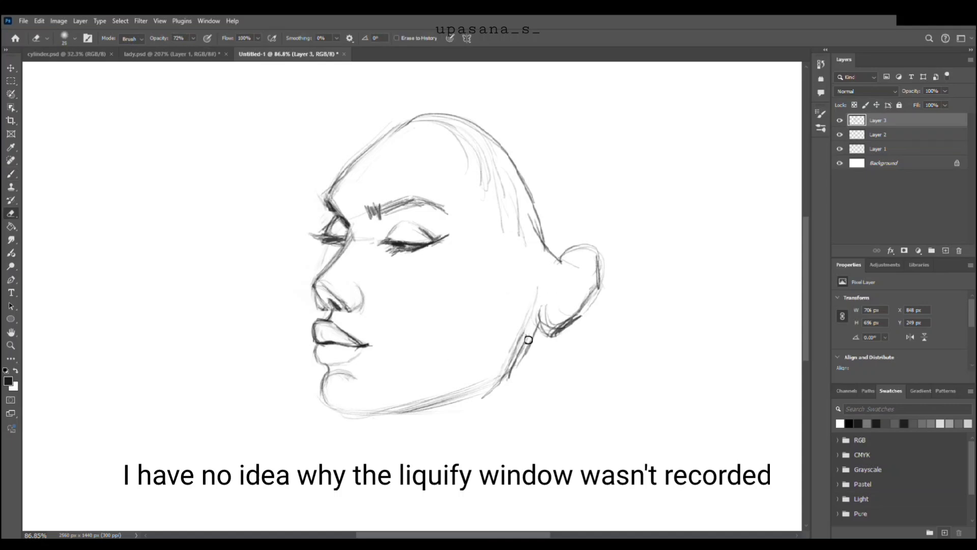
drag(537, 289, 509, 363)
key(b)
drag(543, 307, 579, 317)
Erase the loose strokes inside the hairline and redraw the lower jawline as a cleaner contour
key(e)
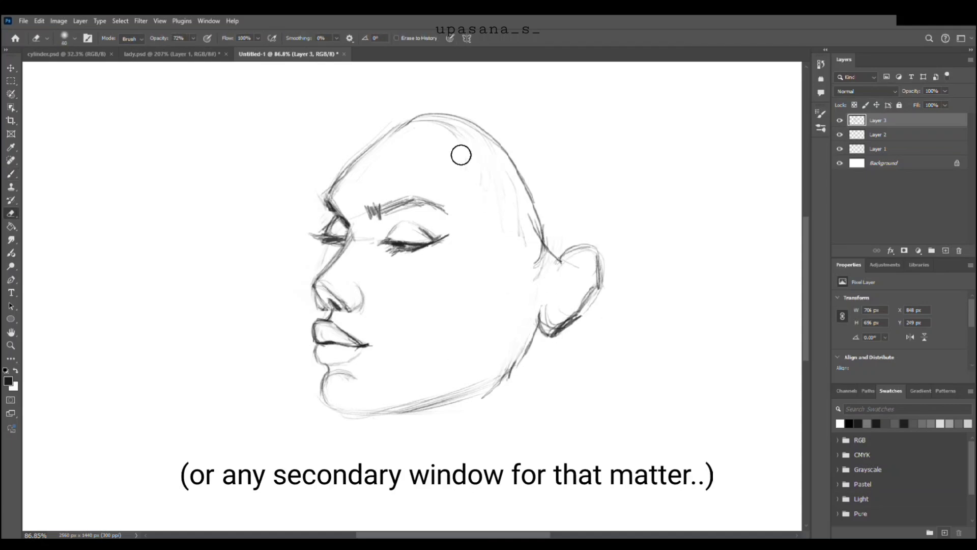
key(b)
mouse_move(496, 387)
mouse_down()
mouse_move(540, 334)
mouse_move(445, 405)
mouse_up()
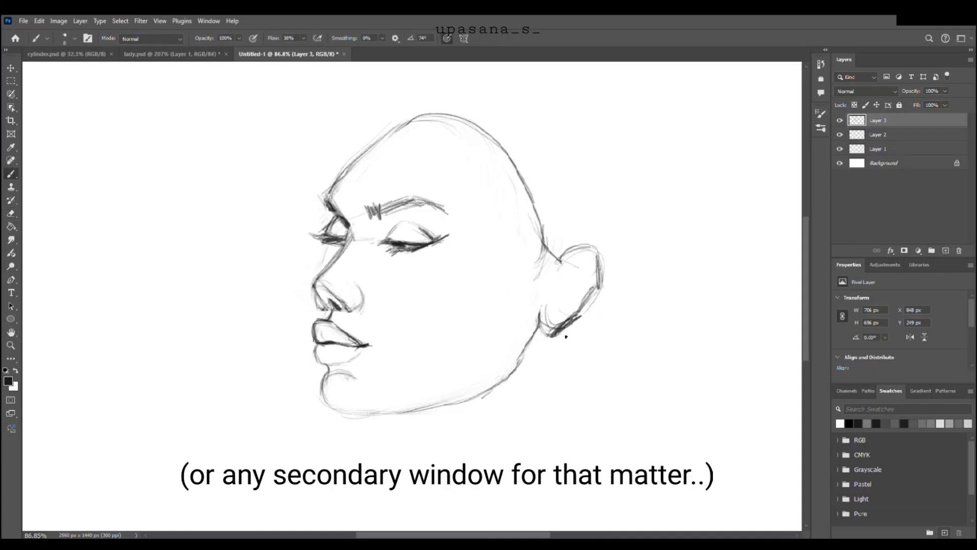
Select the ear with rectangular marquees, move it slightly downward, and deselect
key(m)
drag(552, 227, 620, 355)
drag(538, 247, 564, 351)
key(v)
drag(598, 278, 598, 291)
key(ctrl+d)
Add short hair strokes above the ear, redraw the forehead contour, and darken the lines around the far eye
key(b)
drag(537, 224, 547, 275)
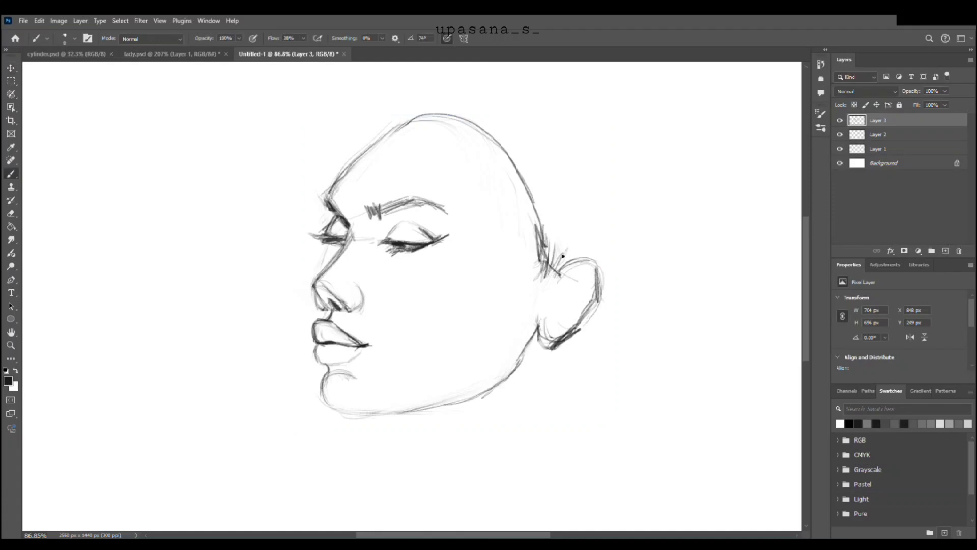
mouse_move(332, 193)
mouse_down()
mouse_move(423, 114)
mouse_move(408, 130)
mouse_up()
key(e)
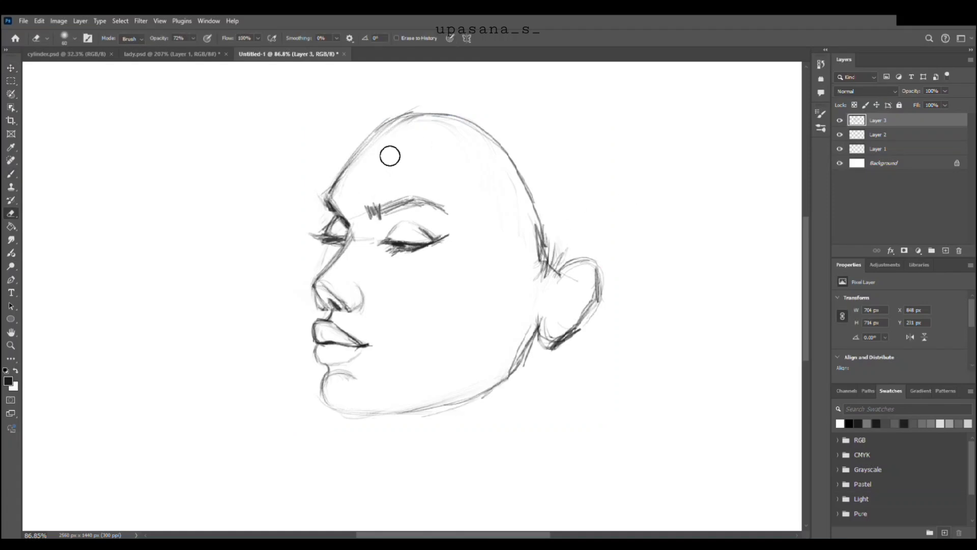
key(b)
drag(342, 175, 361, 148)
drag(333, 209, 324, 231)
Redraw the hairline closer to the face and erase the old outer curve and faint marks on the forehead
drag(426, 126, 541, 255)
key(e)
drag(466, 129, 551, 229)
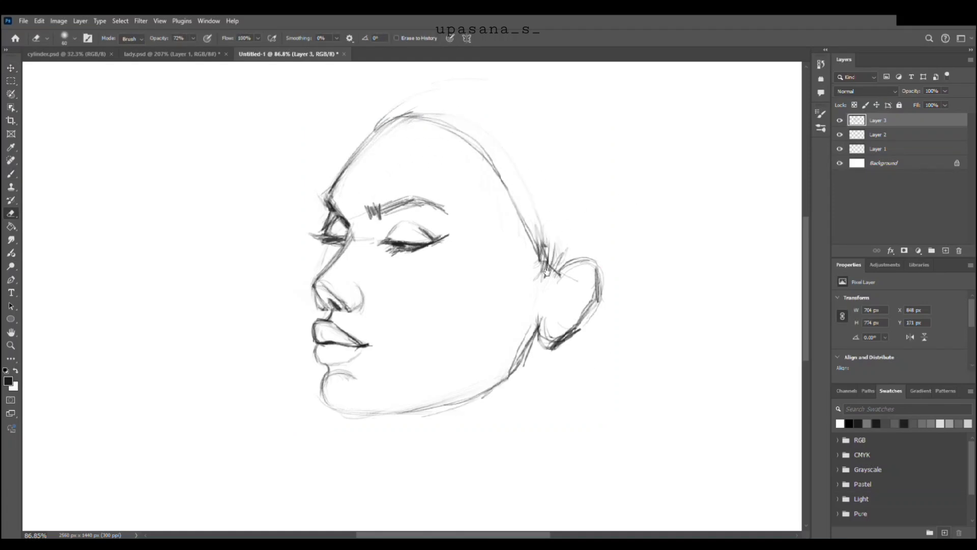
drag(438, 153, 401, 219)
Draw the head wrap's outline over the crown and down the back of the head to the ear
key(b)
mouse_move(341, 195)
mouse_down()
mouse_move(373, 151)
mouse_move(473, 133)
mouse_up()
mouse_move(414, 139)
mouse_down()
mouse_move(578, 160)
mouse_move(604, 177)
mouse_up()
drag(598, 180, 600, 253)
drag(602, 278, 566, 334)
drag(511, 277, 549, 329)
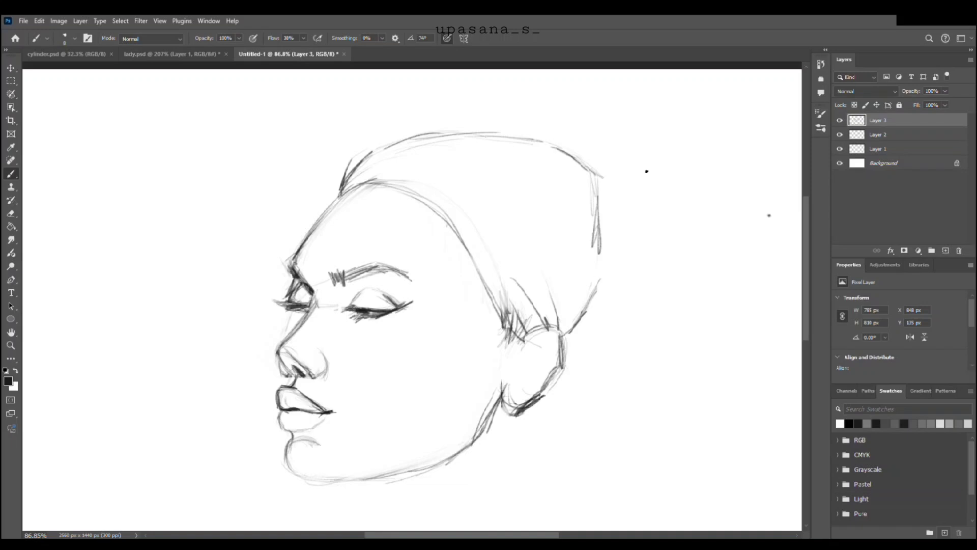
Add fold lines to the head wrap and sketch its pointed tail extending behind the ear
drag(578, 165, 587, 264)
mouse_move(603, 177)
mouse_down()
mouse_move(624, 221)
mouse_move(584, 312)
mouse_up()
drag(621, 203, 696, 321)
drag(568, 349, 685, 348)
drag(702, 330, 589, 420)
drag(596, 385, 570, 361)
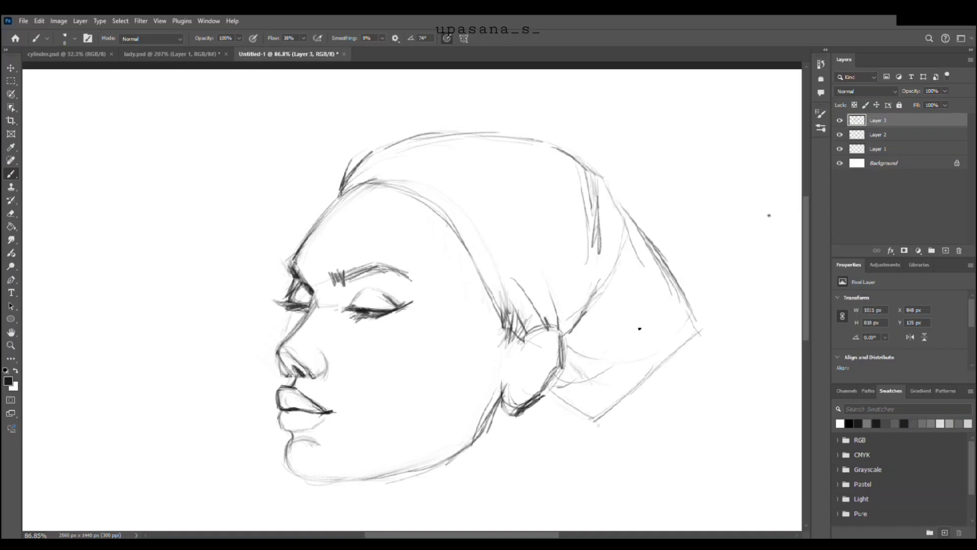
Sketch the front and back lines of the neck below the jaw and the ear
drag(680, 279, 717, 334)
mouse_move(434, 444)
mouse_down()
mouse_move(404, 349)
mouse_move(407, 326)
mouse_up()
drag(524, 276, 510, 364)
drag(320, 363, 372, 445)
drag(509, 321, 533, 410)
drag(396, 433, 357, 317)
Draw the collar and the rounded shoulder contours at the base of the neck
mouse_move(328, 409)
mouse_down()
mouse_move(409, 362)
mouse_move(201, 461)
mouse_up()
drag(397, 359, 500, 307)
drag(487, 291, 570, 337)
drag(569, 328, 610, 400)
drag(611, 371, 674, 425)
drag(395, 212, 445, 337)
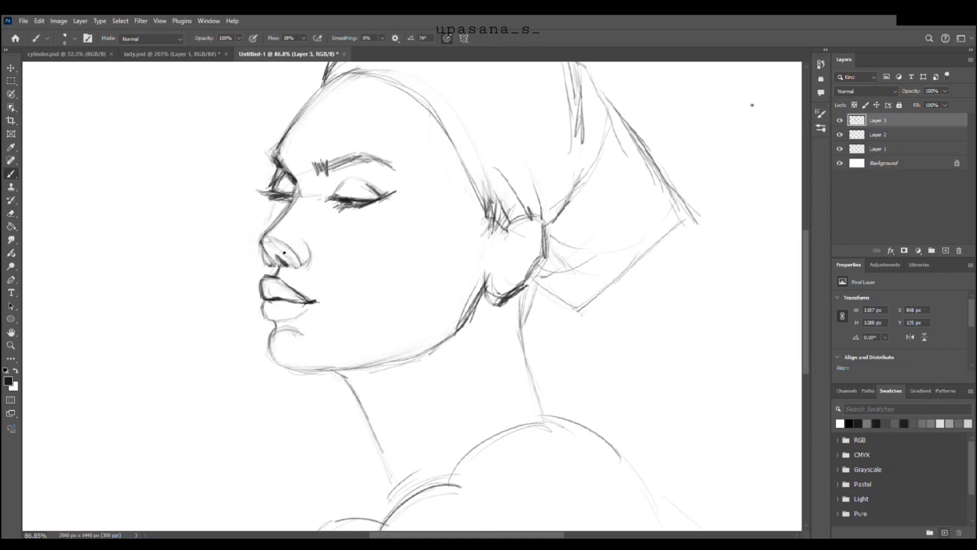
Redraw the underside of the chin and the jawline toward the ear
drag(275, 361, 396, 375)
key(ctrl+z)
ctrl+click(270, 349)
drag(276, 368, 370, 374)
drag(351, 373, 482, 325)
Add detail strokes to the ear and the hairline beside it
drag(509, 156, 479, 252)
mouse_move(469, 246)
mouse_down()
mouse_move(500, 263)
mouse_move(519, 296)
mouse_up()
drag(491, 265, 499, 309)
drag(472, 250, 485, 278)
drag(449, 224, 469, 239)
drag(494, 279, 504, 306)
Erase the far eye and its lashes beyond the bridge of the nose
key(ctrl+shift+h)
drag(756, 325, 611, 307)
drag(362, 194, 315, 196)
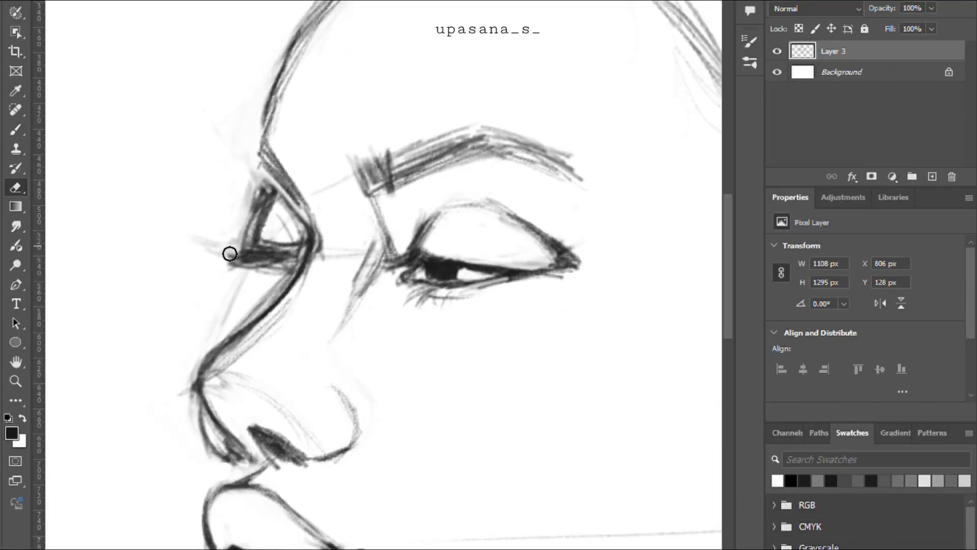
mouse_move(229, 253)
mouse_down()
mouse_move(255, 212)
mouse_move(247, 266)
mouse_move(259, 253)
mouse_move(227, 290)
mouse_up()
mouse_move(285, 275)
mouse_down()
mouse_move(273, 203)
mouse_move(273, 253)
mouse_up()
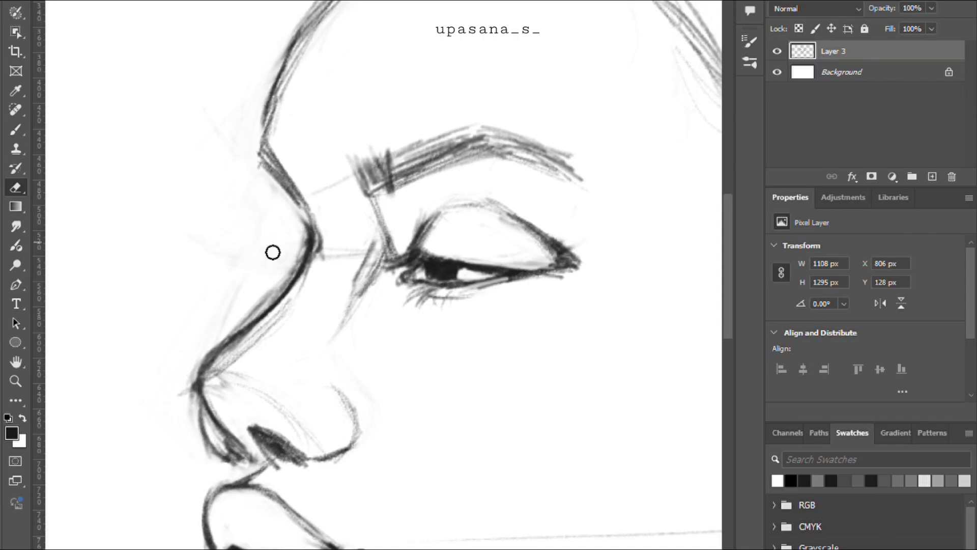
Redraw the far eye smaller beside the nose bridge, with a curved lid and short dark lashes
key(b)
drag(261, 169, 305, 222)
mouse_move(274, 189)
mouse_down()
mouse_move(261, 245)
mouse_move(299, 262)
mouse_move(266, 258)
mouse_move(267, 270)
mouse_up()
key(ctrl+z)
key(ctrl+z)
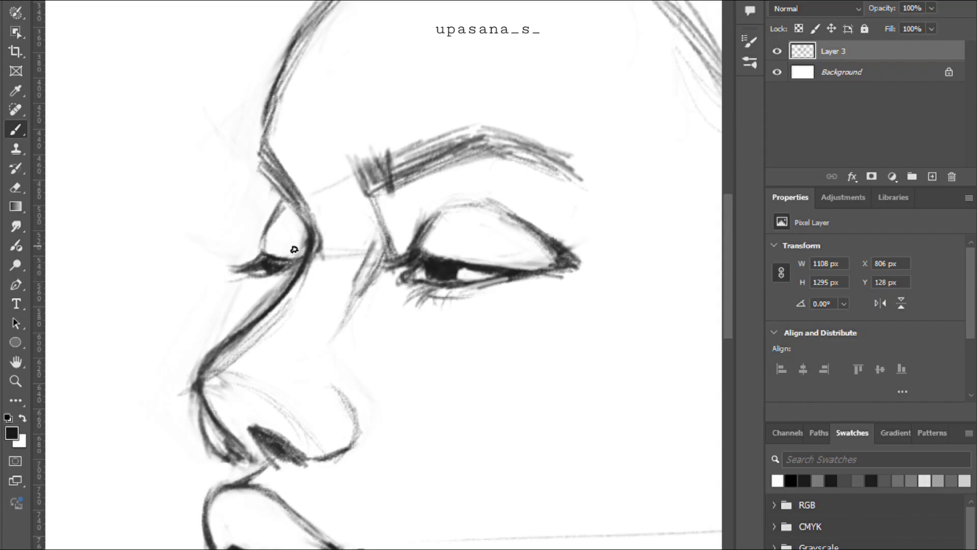
Refine the nostril shading and the contour of the nose tip
mouse_move(266, 444)
mouse_down()
mouse_move(303, 461)
mouse_move(273, 484)
mouse_move(295, 455)
mouse_up()
key(e)
key(ctrl+z)
key(b)
drag(201, 392, 223, 453)
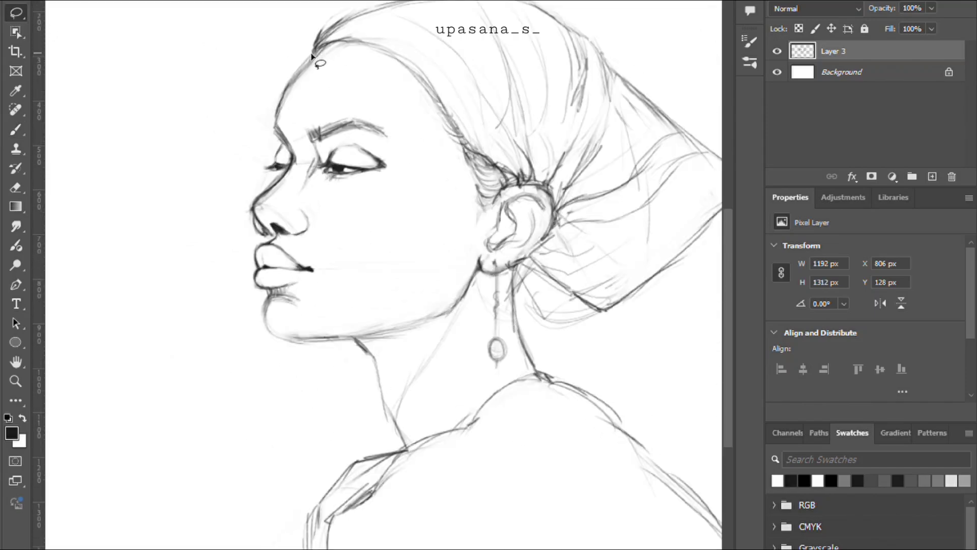
Lasso the front of the face, distort it slightly with Free Transform, compare it with the original, and deselect
mouse_move(304, 46)
mouse_down()
mouse_move(386, 144)
mouse_move(305, 46)
mouse_up()
key(ctrl+t)
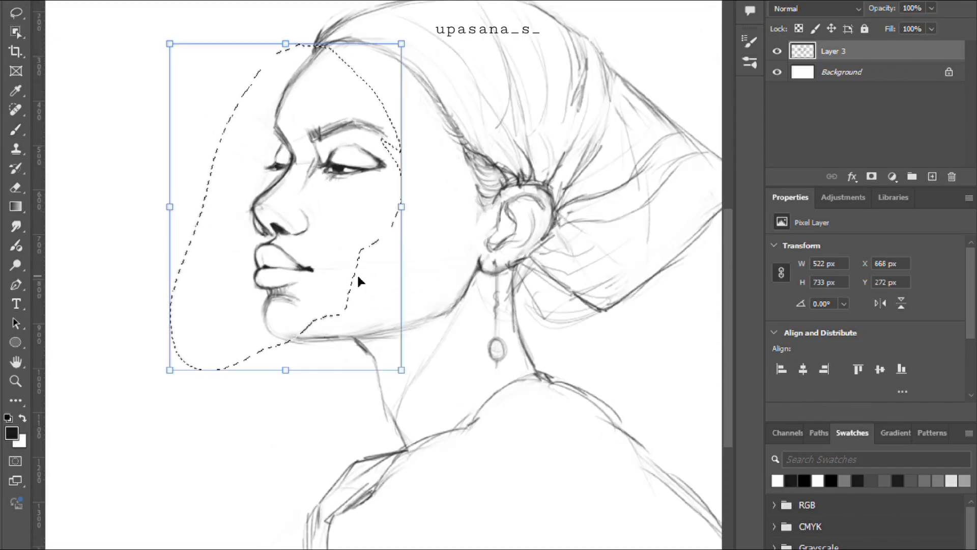
drag(166, 375, 150, 370)
mouse_move(402, 45)
mouse_down()
mouse_move(429, 54)
mouse_move(410, 50)
mouse_up()
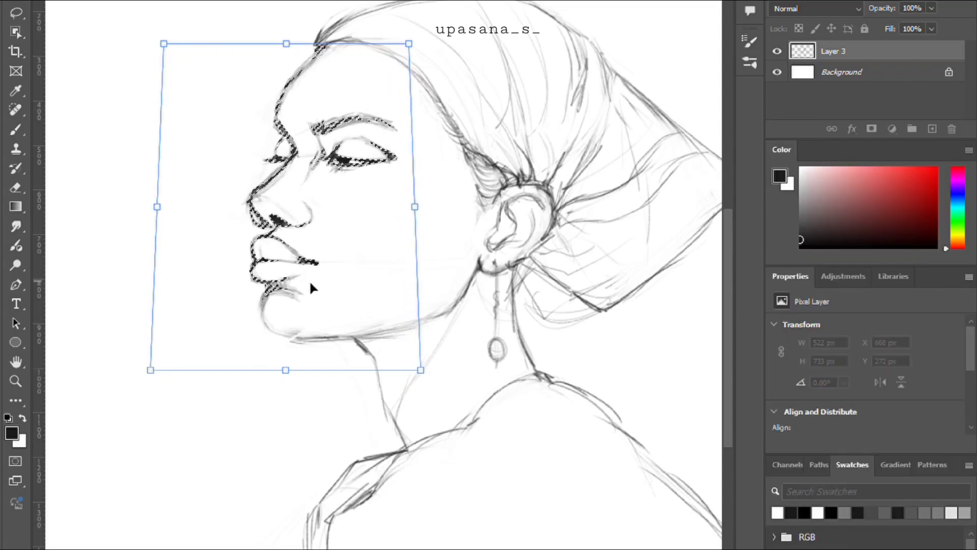
drag(283, 375, 284, 379)
drag(149, 376, 155, 368)
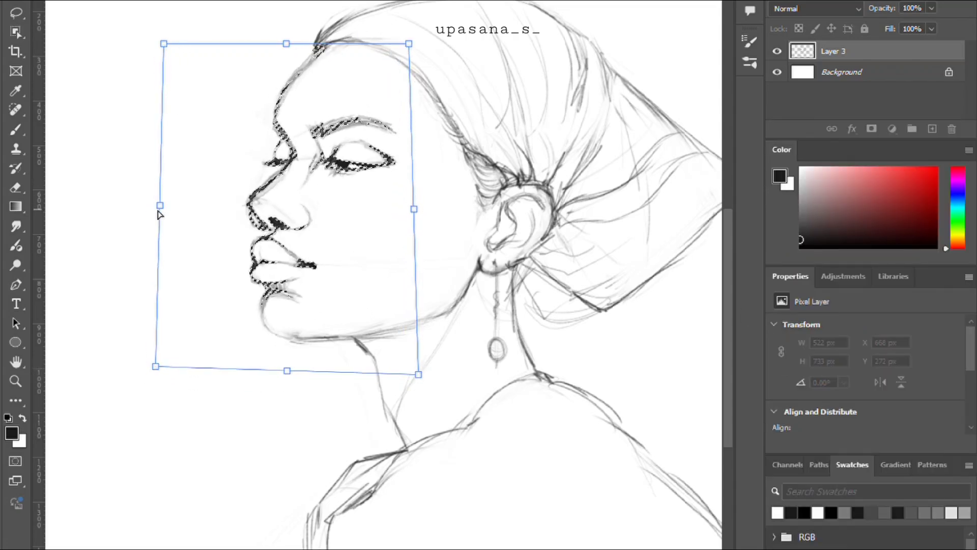
drag(159, 209, 154, 209)
drag(161, 44, 164, 47)
key(Return)
key(ctrl+z)
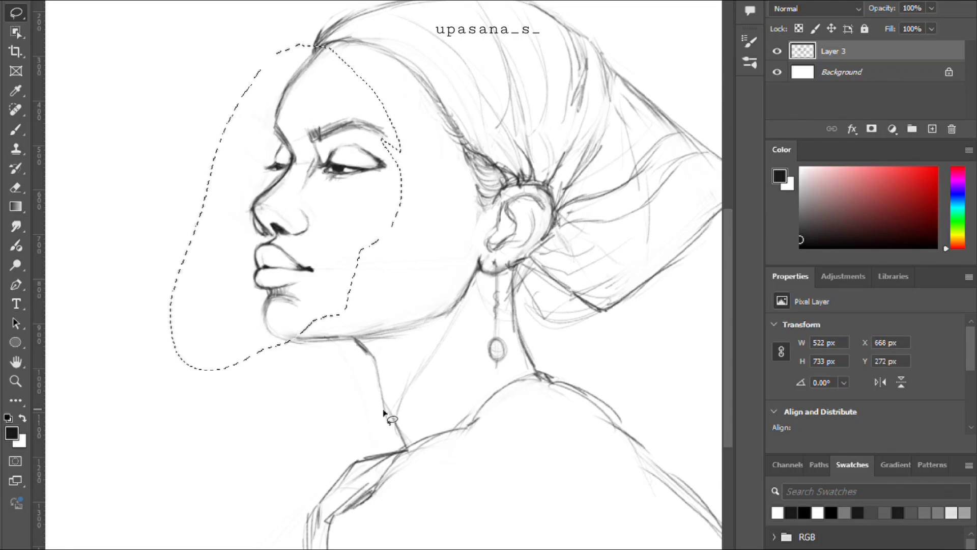
key(ctrl+shift+z)
key(ctrl+z)
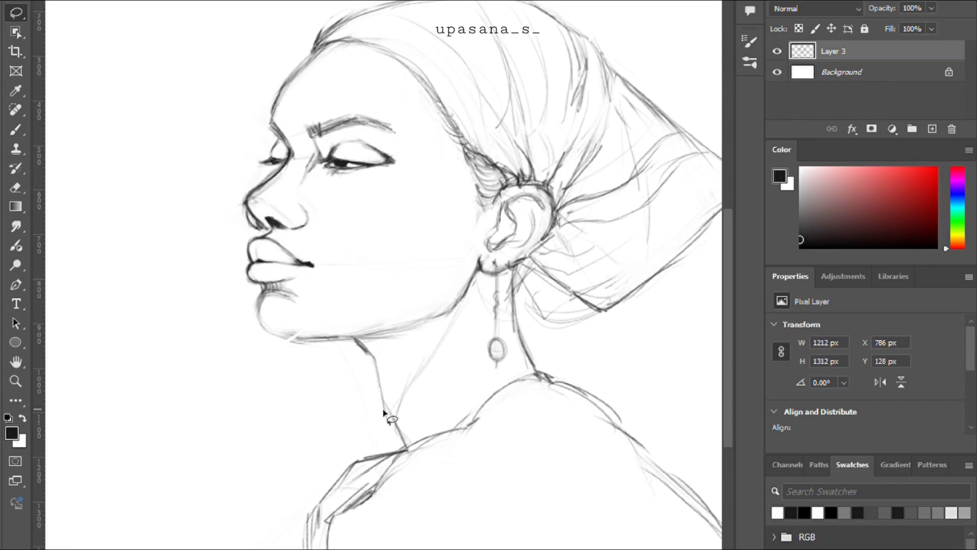
Repair the line under the chin where the reshaped face meets the jaw
key(b)
mouse_move(271, 336)
mouse_down()
mouse_move(324, 340)
mouse_move(316, 342)
mouse_up()
key(e)
key(b)
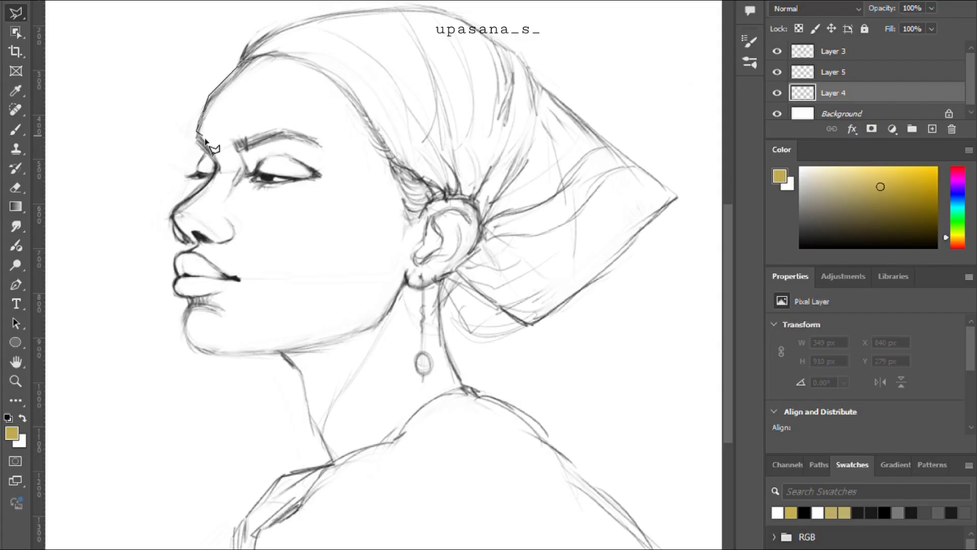
Trace the face and ear on Layer 4 with the Polygonal Lasso and close the selection at the hairline
mouse_move(205, 139)
mouse_down()
mouse_move(201, 168)
mouse_move(221, 166)
mouse_move(155, 246)
mouse_move(196, 316)
mouse_move(253, 374)
mouse_move(227, 405)
mouse_move(192, 506)
mouse_move(450, 512)
mouse_move(622, 395)
mouse_move(667, 382)
mouse_move(539, 356)
mouse_move(529, 231)
mouse_move(412, 185)
mouse_move(360, 83)
mouse_move(377, 244)
mouse_move(216, 194)
mouse_up()
scroll(208, 176, up, 3)
scroll(271, 203, up, 7)
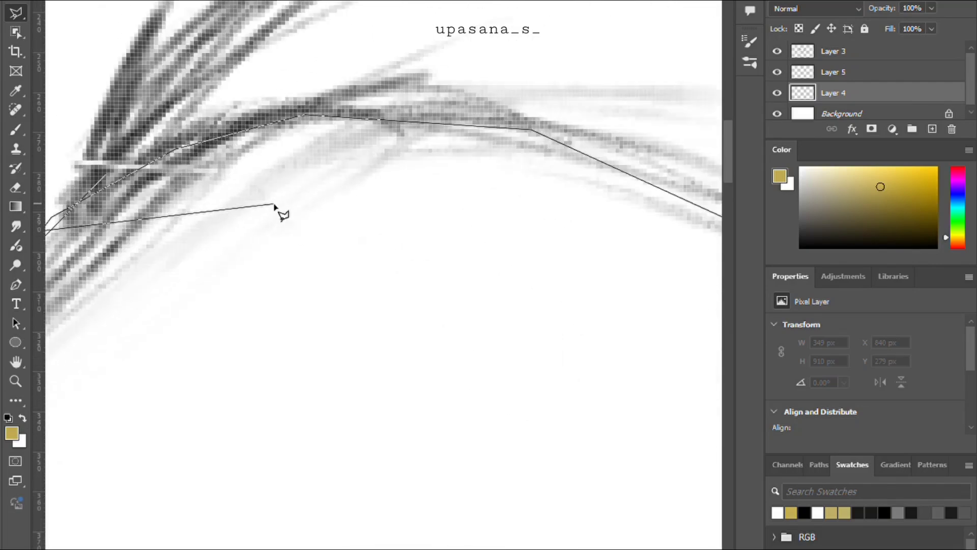
scroll(271, 205, down, 1)
scroll(271, 207, left, 1)
click(182, 191)
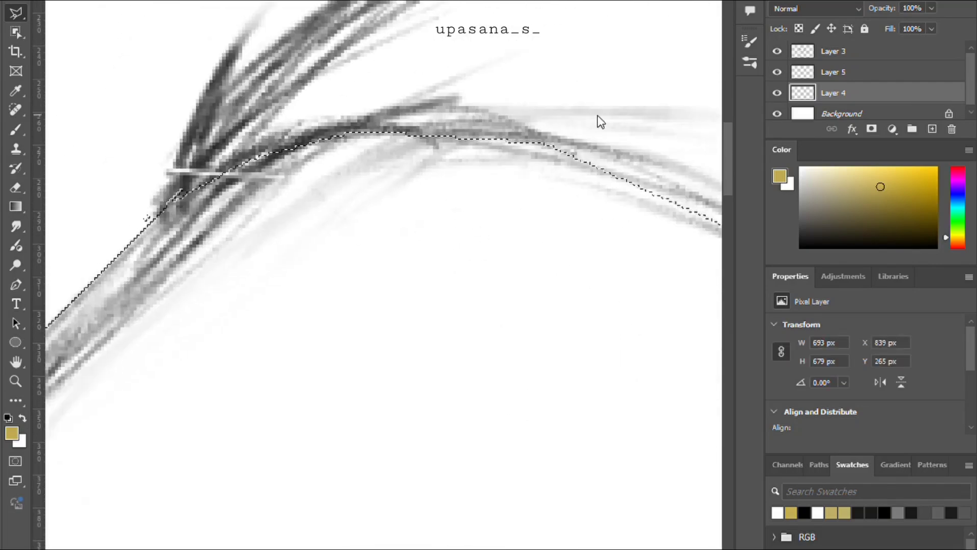
Fill the selected face and ear with a flat warm brown skin tone on Layer 4, and deselect
key(i)
click(360, 103)
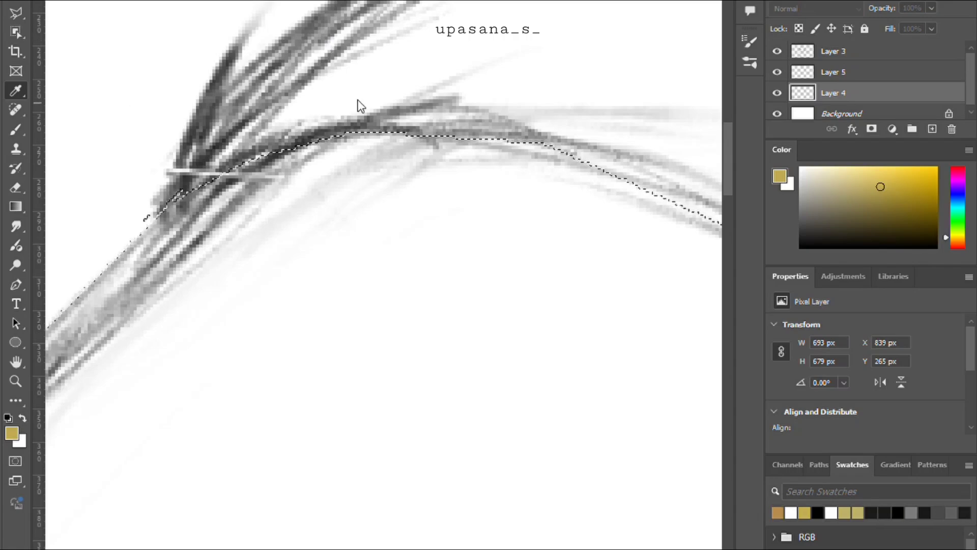
click(402, 204)
scroll(405, 216, down, 7)
key(i)
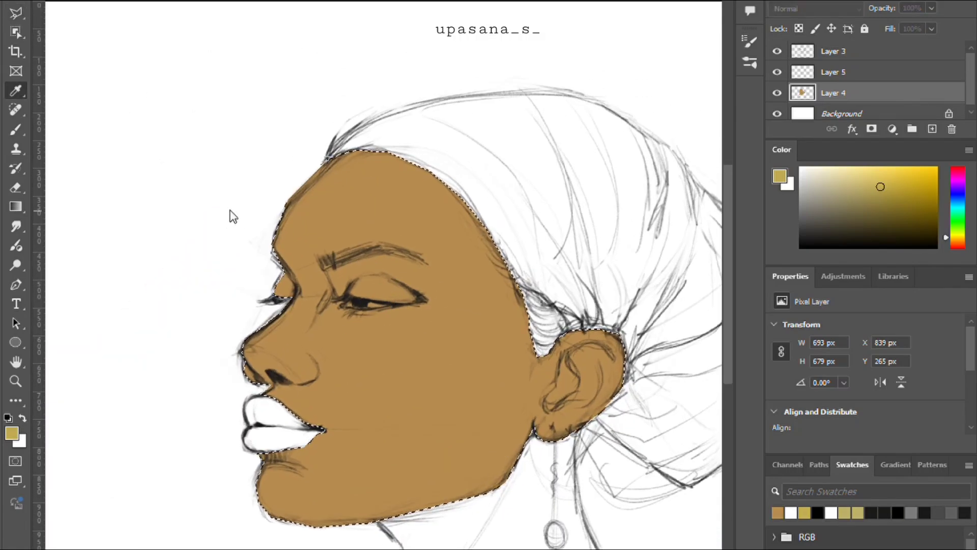
key(l)
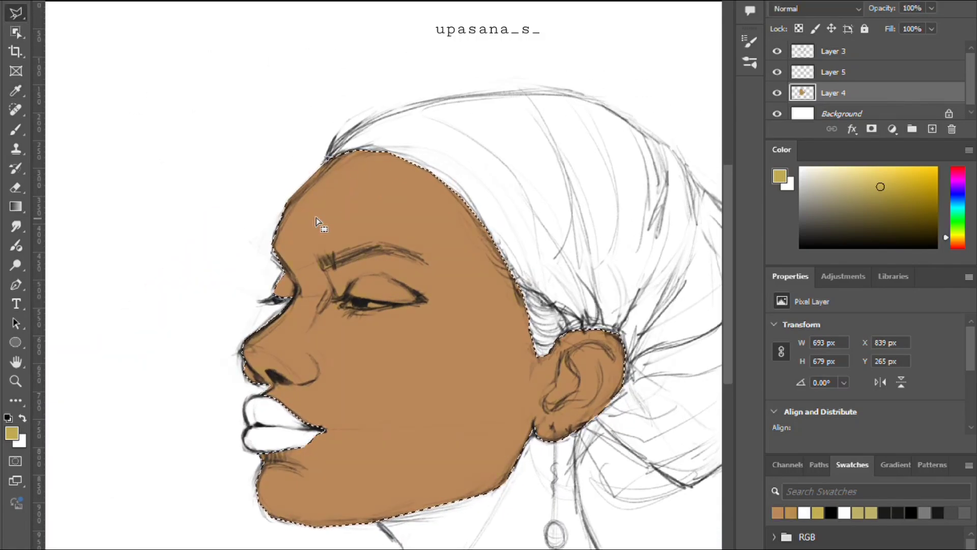
key(ctrl+d)
Outline an angular highlight shape along the side of the nose bridge and fill it with pale yellow-beige on Layer 4
scroll(316, 218, up, 4)
scroll(300, 326, down, 2)
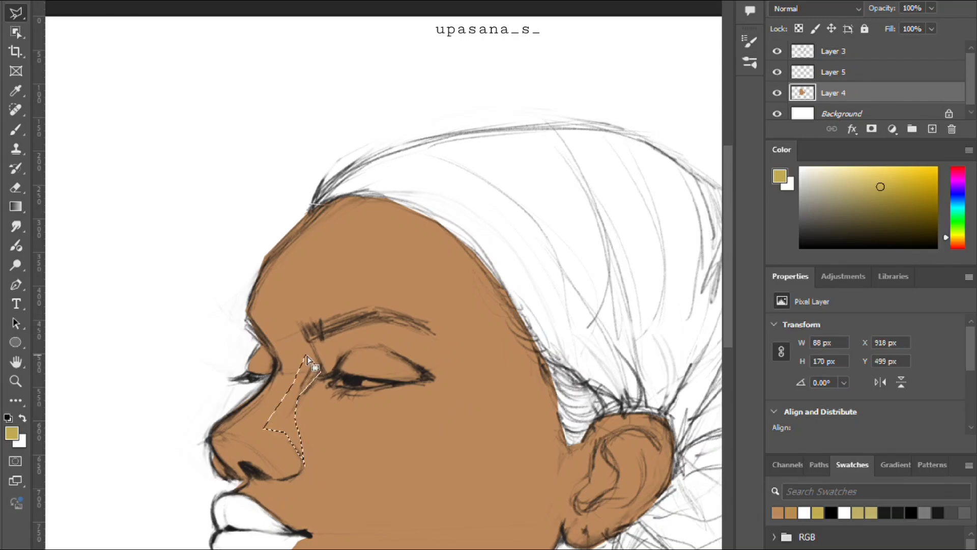
key(alt+BackSpace)
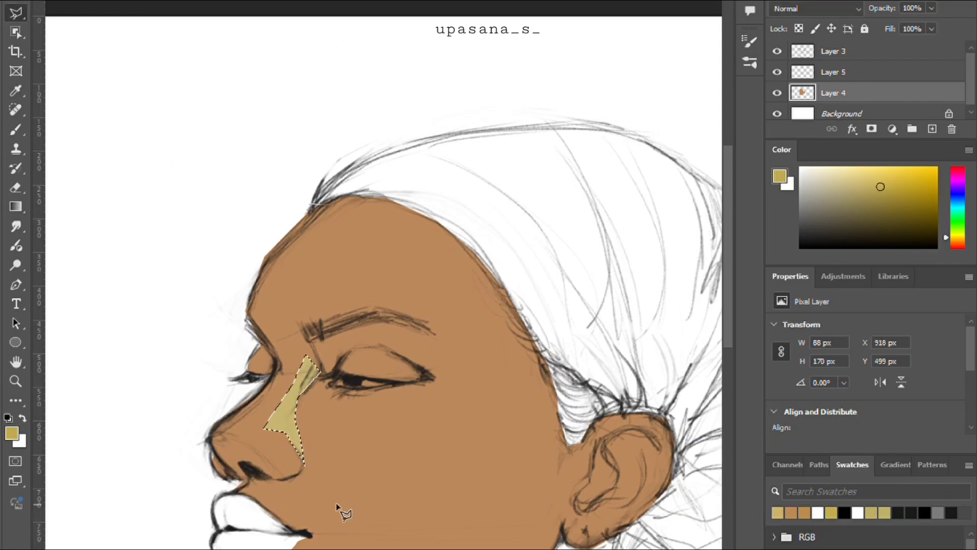
Select highlight shapes on the temple, brow bone, outer eye corner, cheekbone and nose tip, fill them with pale yellow-beige, and deselect
key(i)
key(l)
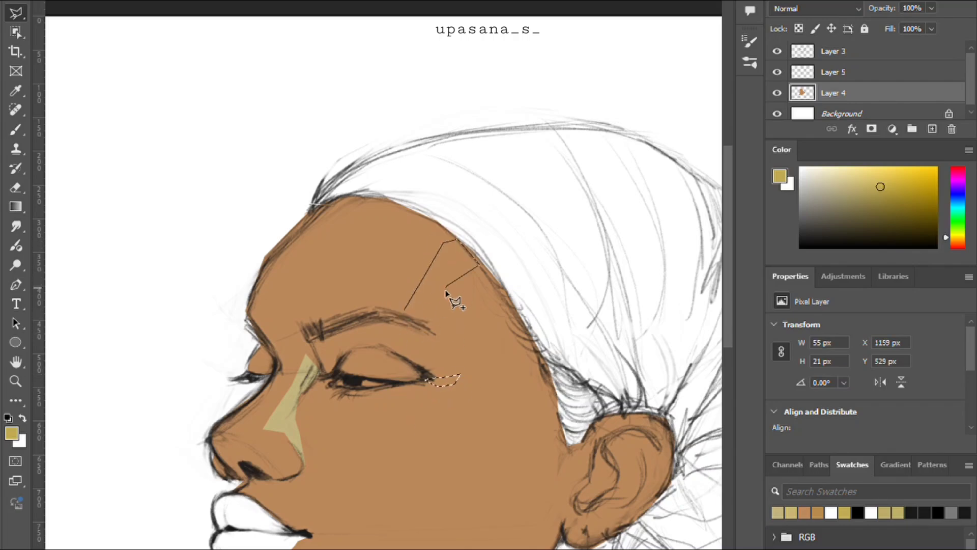
click(415, 337)
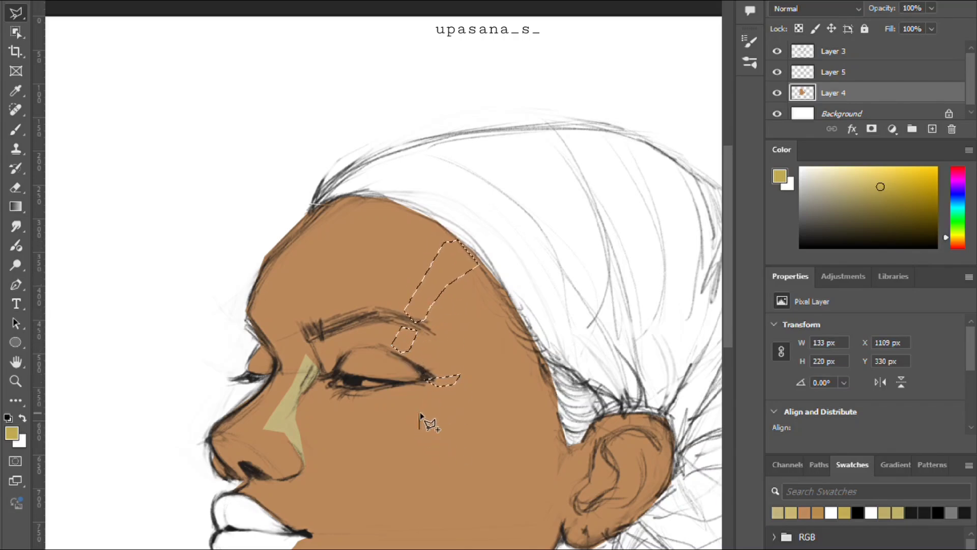
mouse_move(230, 432)
mouse_down()
mouse_move(249, 444)
mouse_move(254, 431)
mouse_up()
key(alt+BackSpace)
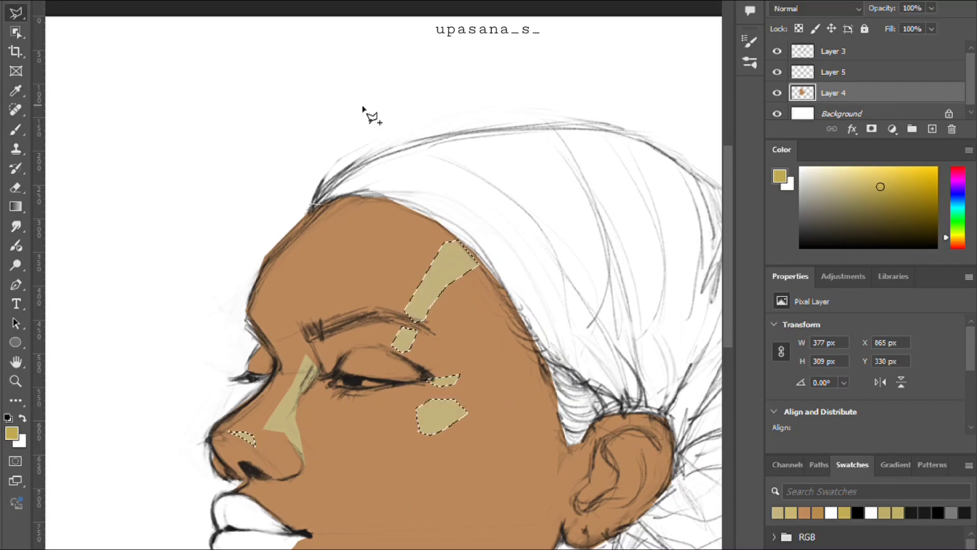
key(ctrl+d)
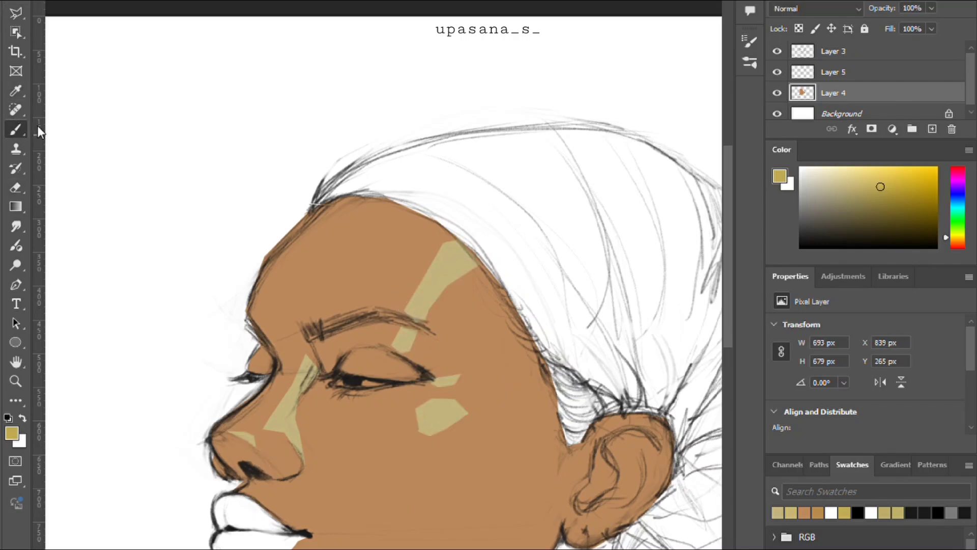
Soften the edges of the temple and brow-bone highlights with the textured Brush, using colours sampled from the skin and highlight
alt+click(486, 293)
scroll(441, 339, up, 5)
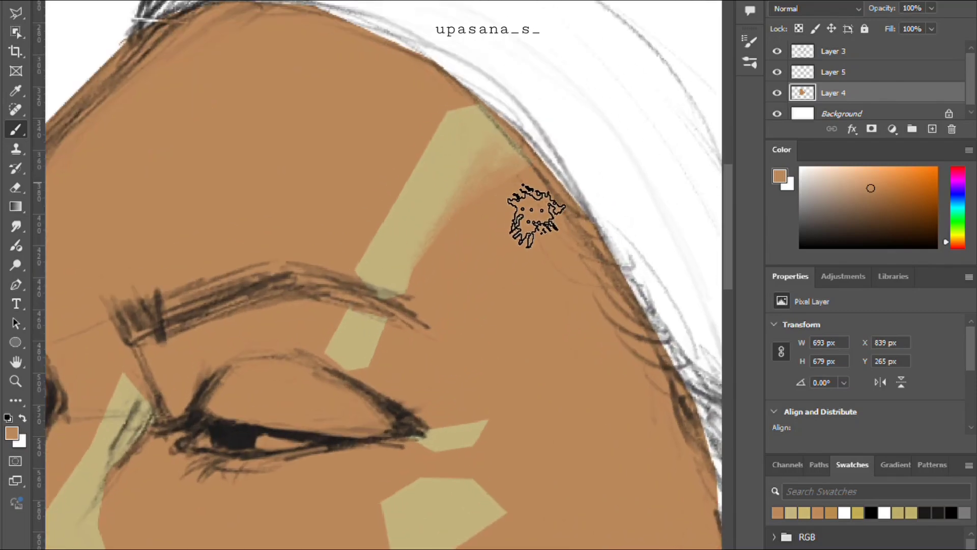
alt+click(473, 153)
drag(445, 125, 390, 228)
mouse_move(406, 286)
mouse_down()
mouse_move(460, 377)
mouse_move(503, 347)
mouse_move(374, 374)
mouse_up()
key(ctrl+z)
alt+click(466, 204)
drag(339, 315, 324, 353)
Feather the edges of the outer-eye and cheekbone highlights with a light tan intermediate tone
drag(435, 420, 512, 413)
mouse_move(486, 438)
mouse_down()
mouse_move(432, 452)
mouse_move(379, 535)
mouse_up()
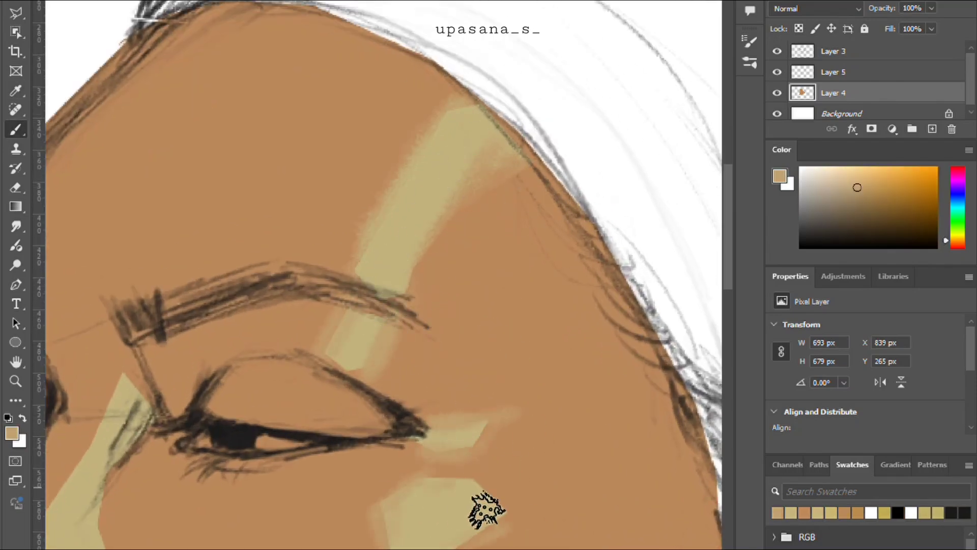
drag(453, 473, 512, 504)
drag(514, 524, 481, 545)
Soften both edges of the nose-side highlight from the inner brow down to the nostril wing
drag(128, 362, 156, 404)
drag(120, 374, 96, 430)
drag(155, 413, 122, 537)
drag(71, 502, 173, 402)
drag(175, 372, 138, 428)
drag(134, 460, 165, 509)
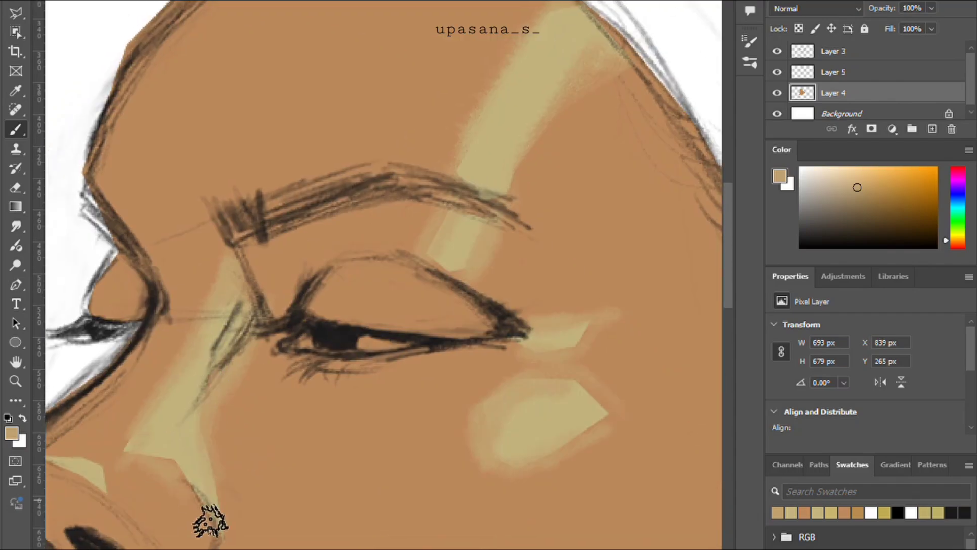
Choose a reddish brown and paint shadows in the near eye's inner socket and the far eye's inner corner
drag(957, 236, 957, 246)
click(916, 235)
click(886, 219)
drag(261, 243, 280, 308)
drag(301, 242, 285, 298)
click(886, 203)
drag(255, 250, 280, 306)
drag(127, 259, 162, 304)
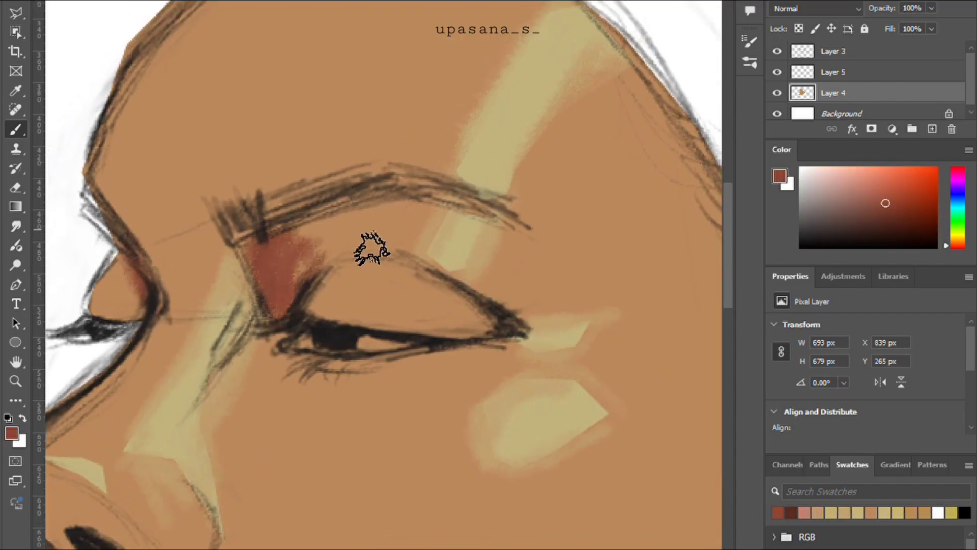
Blend the temple, outer-eye and cheekbone highlights and the inner eye-socket shadow into the skin with the Mixer Brush
key(shift+b)
alt+click(304, 241)
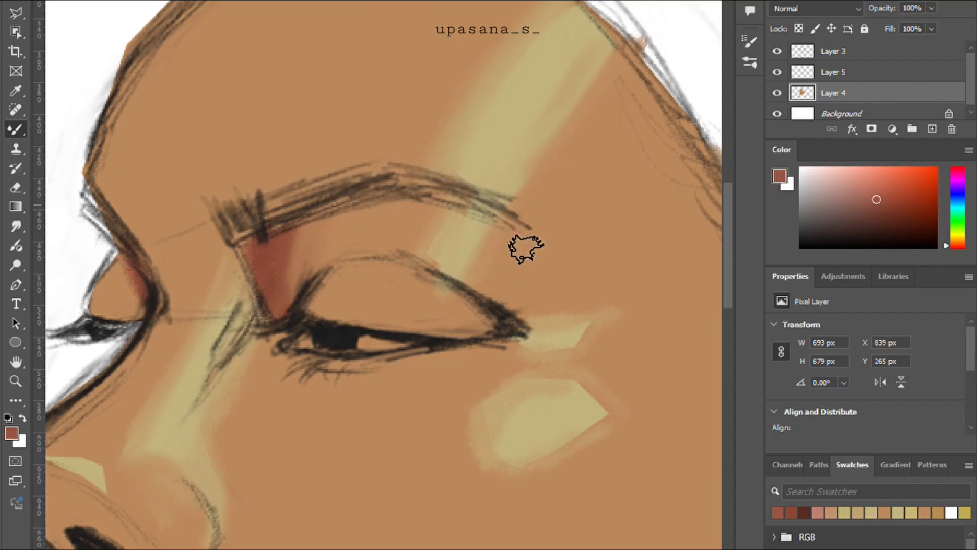
mouse_move(585, 342)
mouse_down()
mouse_move(619, 337)
mouse_move(598, 376)
mouse_move(509, 423)
mouse_move(595, 442)
mouse_move(547, 488)
mouse_move(617, 411)
mouse_move(594, 442)
mouse_move(506, 420)
mouse_move(475, 432)
mouse_move(555, 456)
mouse_move(571, 446)
mouse_move(536, 460)
mouse_move(601, 446)
mouse_move(553, 412)
mouse_move(596, 480)
mouse_move(546, 499)
mouse_move(574, 367)
mouse_move(606, 379)
mouse_up()
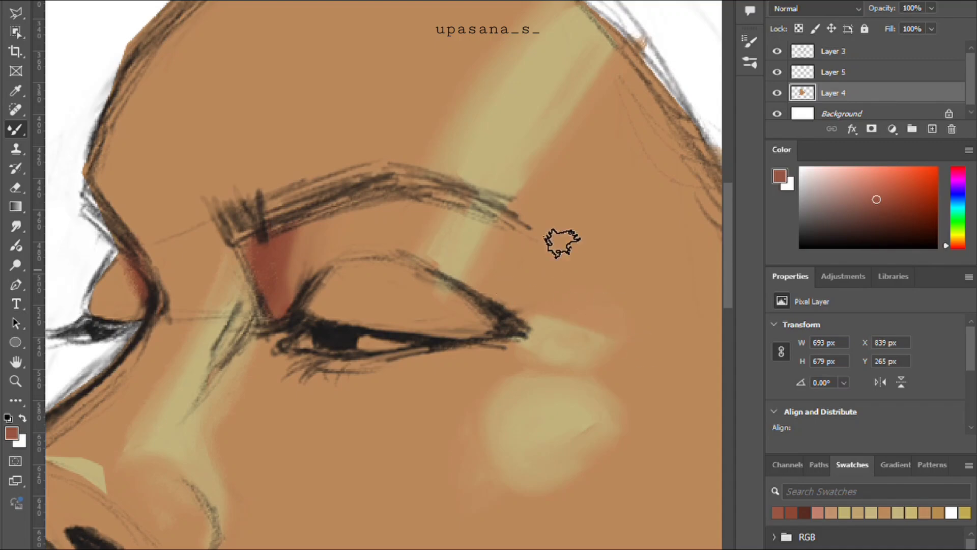
mouse_move(326, 244)
mouse_down()
mouse_move(356, 235)
mouse_move(355, 289)
mouse_move(288, 267)
mouse_up()
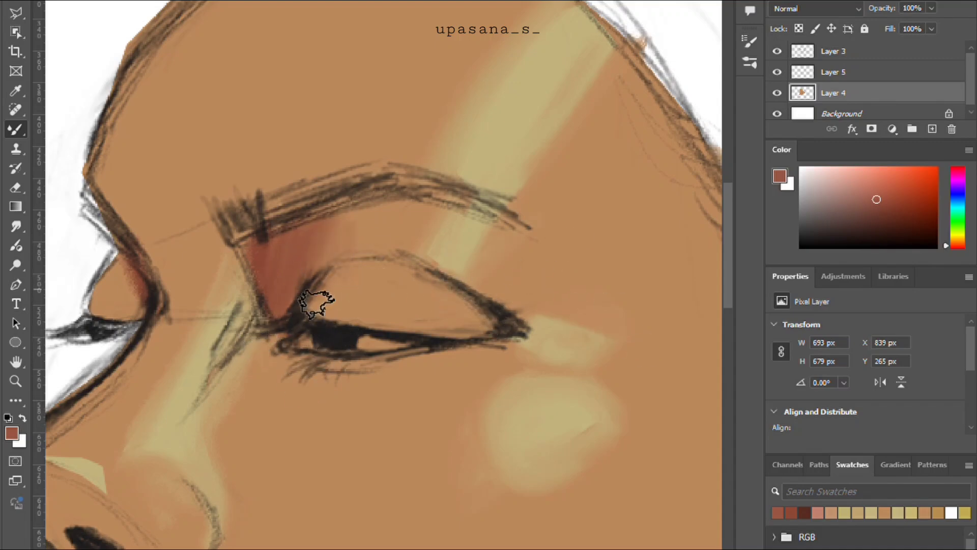
scroll(432, 157, down, 6)
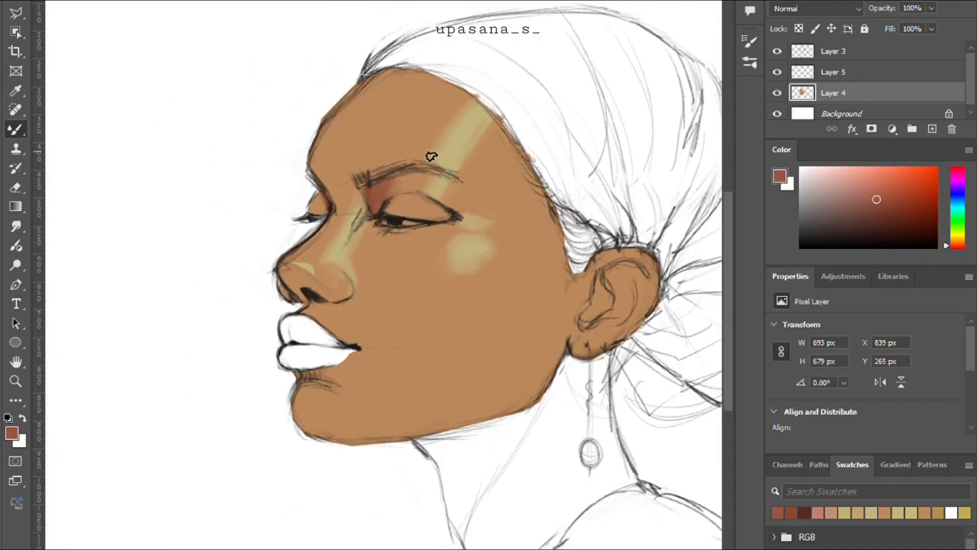
Paint a large reddish-brown shadow across the cheek below the cheekbone towards the ear with a big textured Brush
scroll(429, 150, up, 5)
key(shift+b)
drag(668, 393, 593, 438)
mouse_move(732, 503)
mouse_down()
mouse_move(600, 535)
mouse_move(703, 490)
mouse_move(677, 351)
mouse_up()
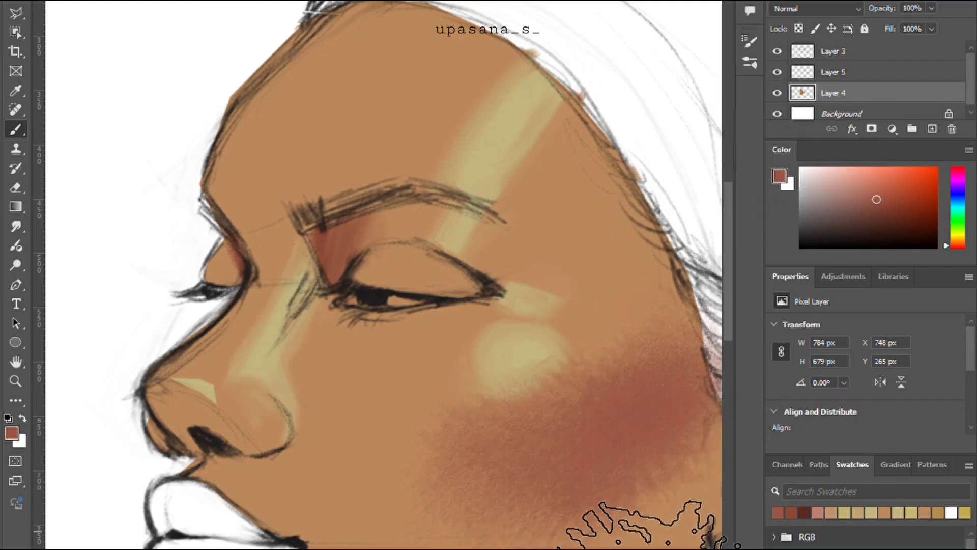
drag(554, 500, 492, 336)
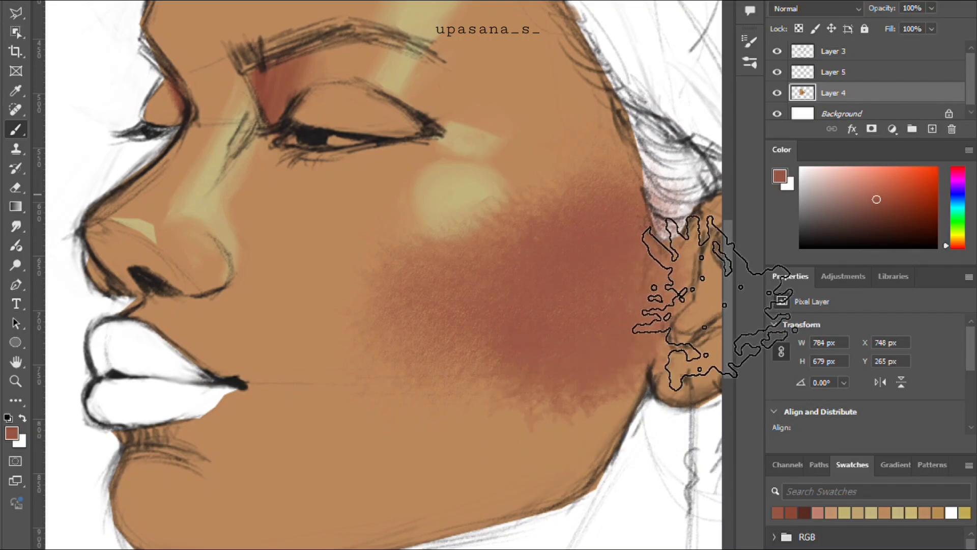
Lock Layer 4's transparent pixels and smooth the front, lower and upper edges of the cheek shadow with the Mixer Brush
click(799, 29)
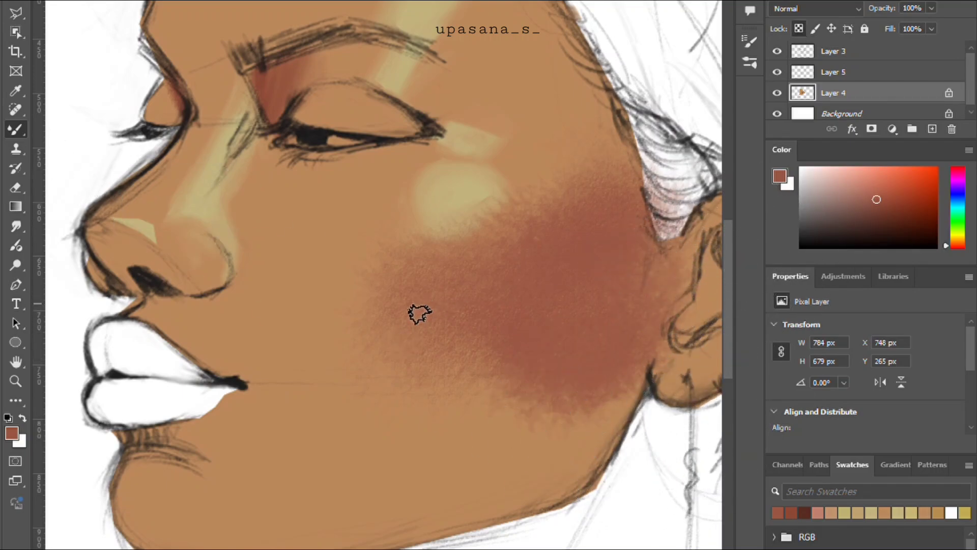
mouse_move(420, 314)
mouse_down()
mouse_move(427, 391)
mouse_move(474, 337)
mouse_move(519, 392)
mouse_up()
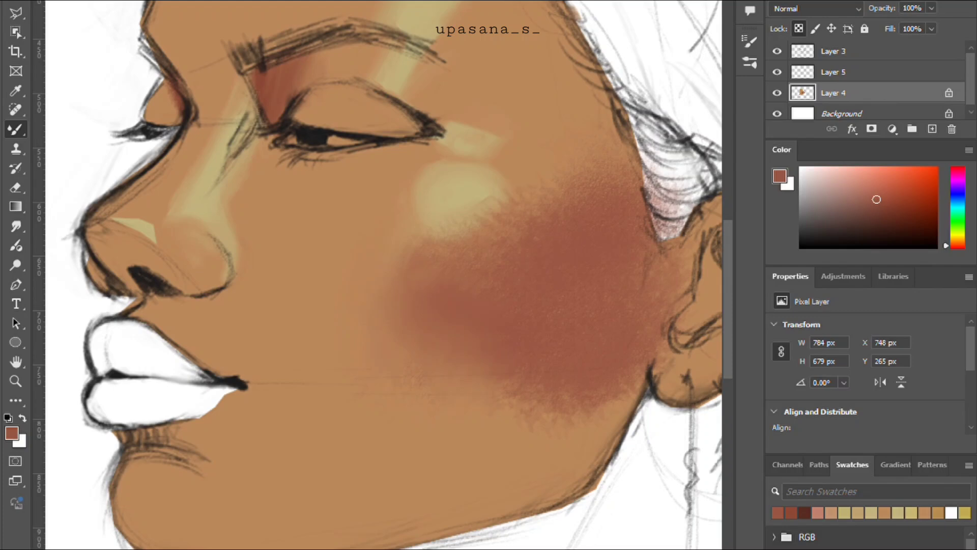
mouse_move(441, 410)
mouse_down()
mouse_move(509, 392)
mouse_move(443, 399)
mouse_up()
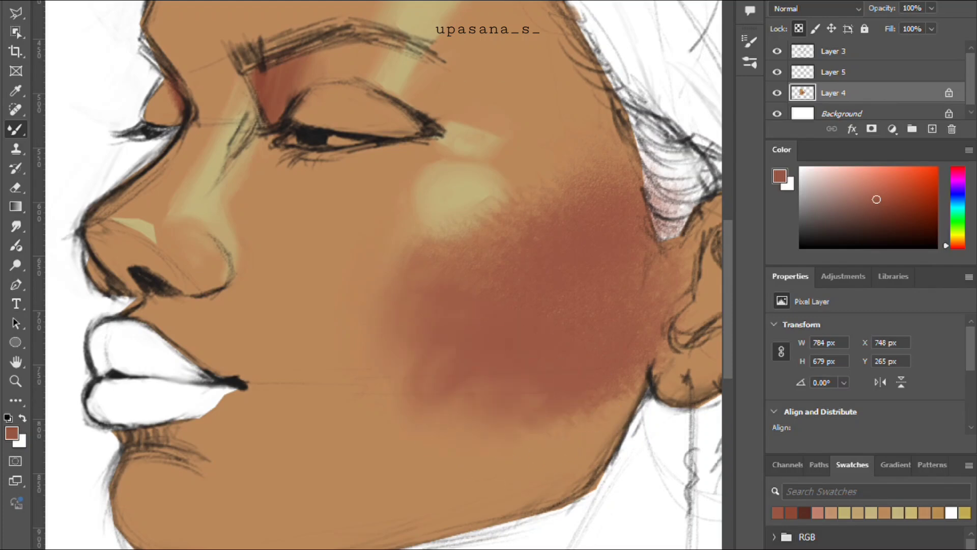
mouse_move(432, 341)
mouse_down()
mouse_move(596, 459)
mouse_move(578, 263)
mouse_move(649, 248)
mouse_move(648, 181)
mouse_up()
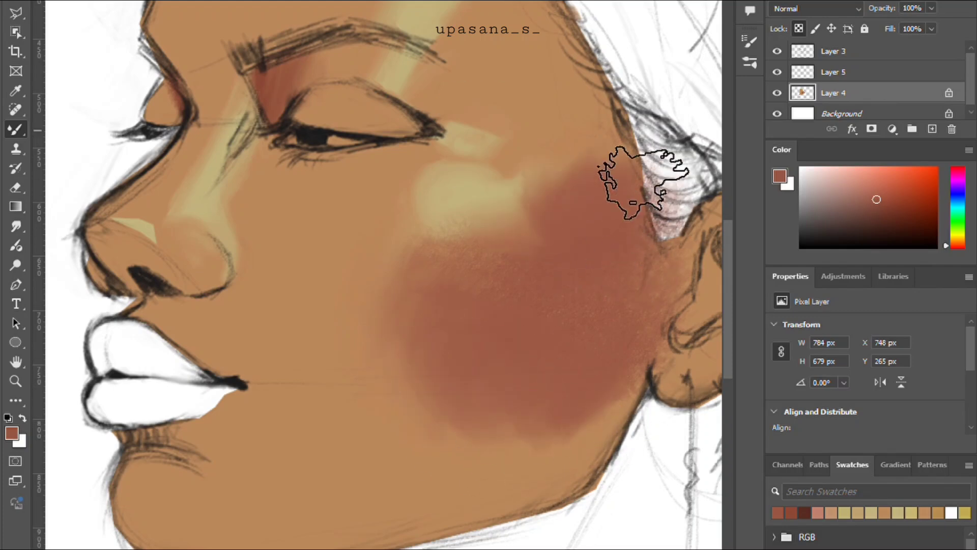
Blend the cheek shadow up towards the temple and down to the jaw, grading it softly around the cheekbone highlight
mouse_move(560, 178)
mouse_down()
mouse_move(620, 218)
mouse_move(662, 222)
mouse_up()
mouse_move(538, 449)
mouse_down()
mouse_move(515, 476)
mouse_move(472, 465)
mouse_move(553, 473)
mouse_up()
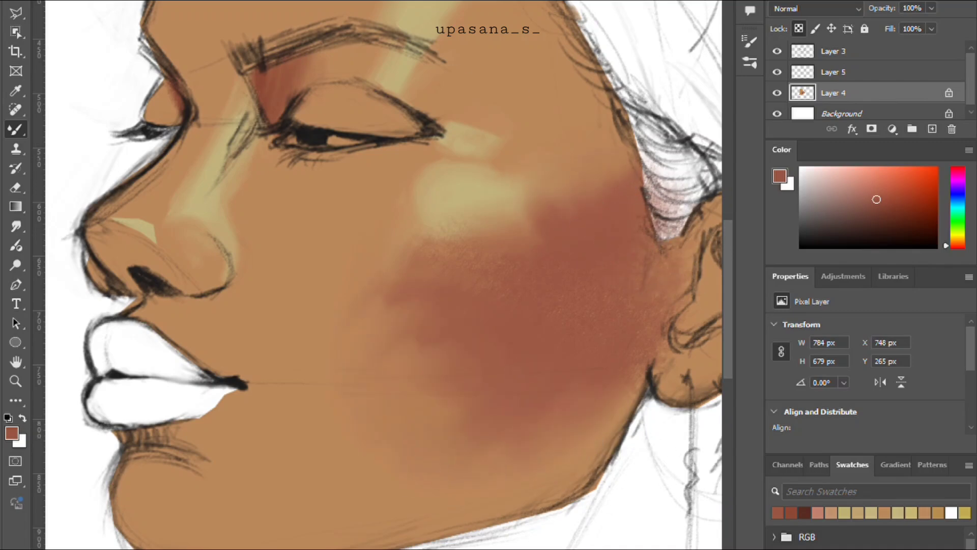
key(ctrl+z)
drag(650, 187, 608, 119)
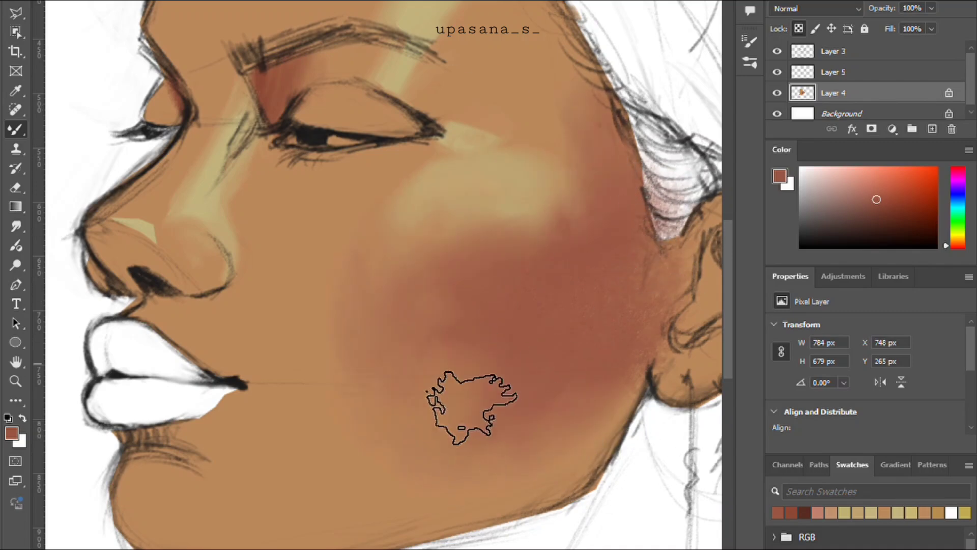
mouse_move(472, 407)
mouse_down()
mouse_move(610, 387)
mouse_move(604, 460)
mouse_move(389, 360)
mouse_move(431, 451)
mouse_move(552, 540)
mouse_move(591, 549)
mouse_move(475, 501)
mouse_move(502, 339)
mouse_move(538, 302)
mouse_move(638, 259)
mouse_move(600, 152)
mouse_move(647, 285)
mouse_move(631, 149)
mouse_move(640, 126)
mouse_move(662, 212)
mouse_move(628, 214)
mouse_move(640, 98)
mouse_up()
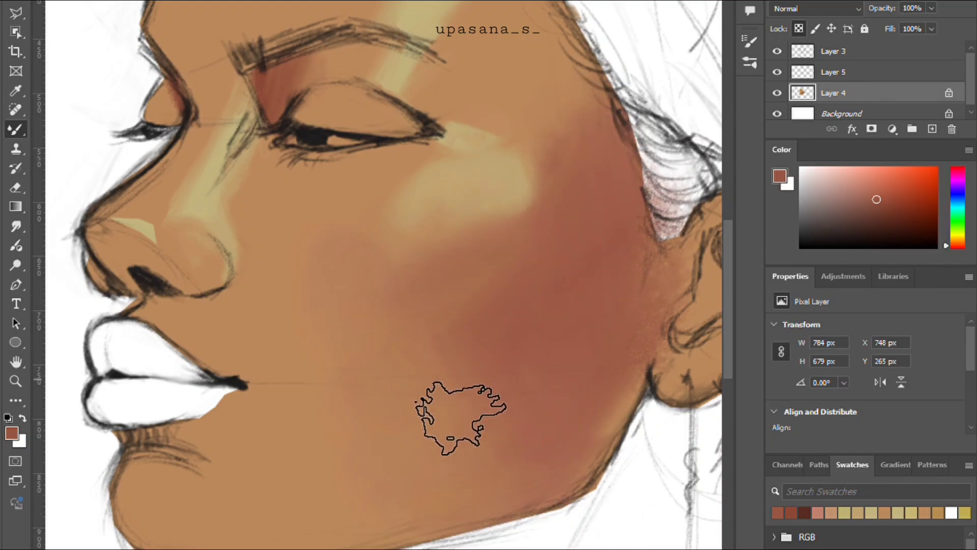
Strengthen the reddish-brown cheek shadow with a round Brush, and repaint the temple and cheekbone highlight edge in sampled lighter tones
click(22, 142)
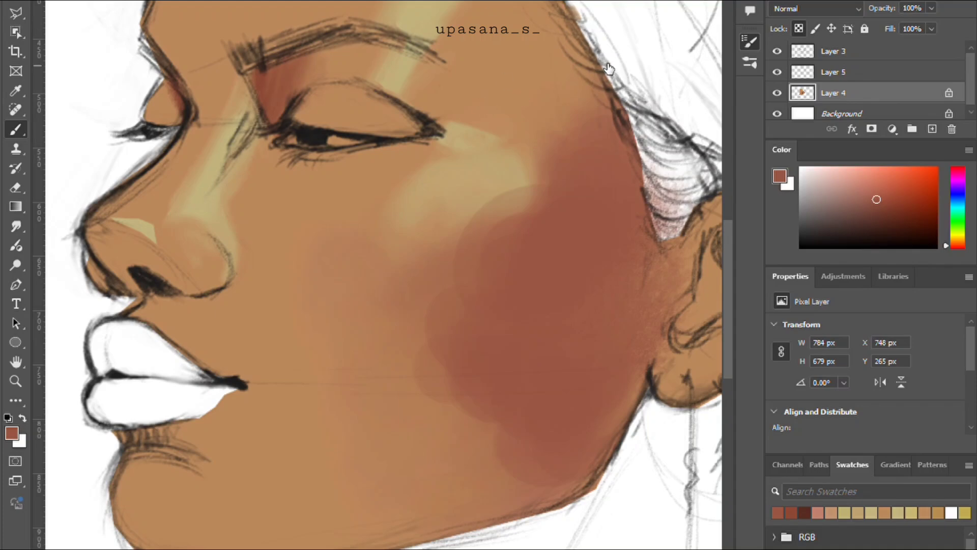
mouse_move(541, 200)
mouse_down()
mouse_move(658, 237)
mouse_move(596, 251)
mouse_up()
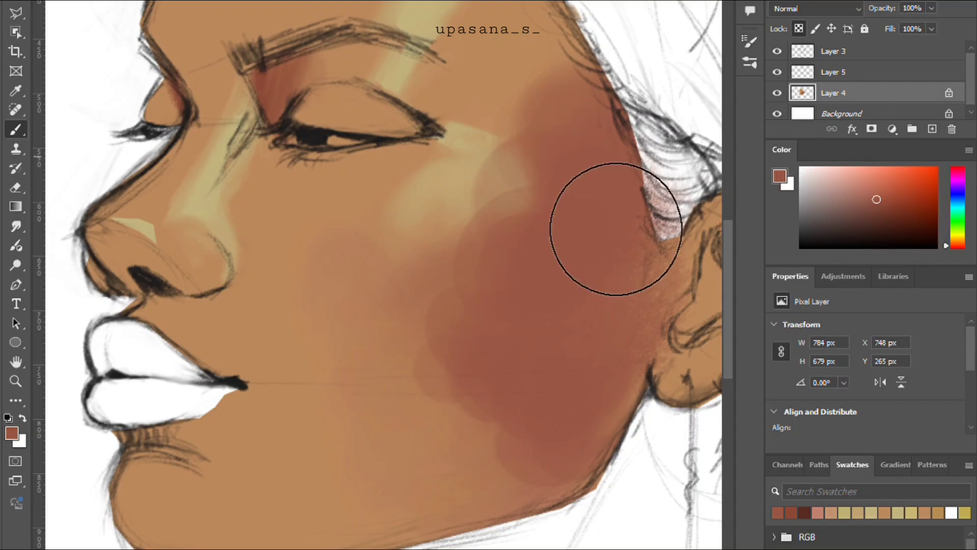
alt+click(556, 65)
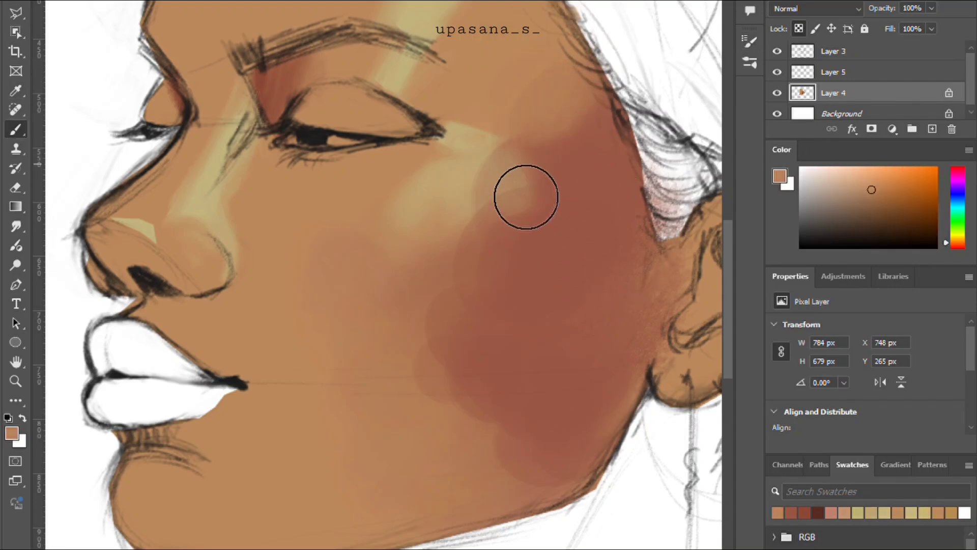
drag(493, 210, 471, 196)
Paint a reddish-brown shadow beneath the lower eyelid and pale beige highlights on the upper eyelid and cheekbone
alt+click(578, 273)
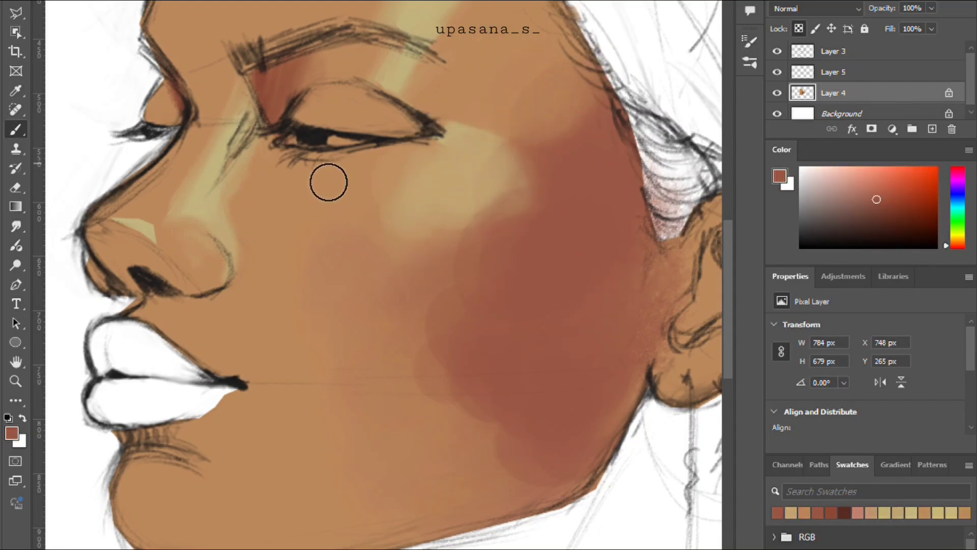
drag(327, 181, 399, 174)
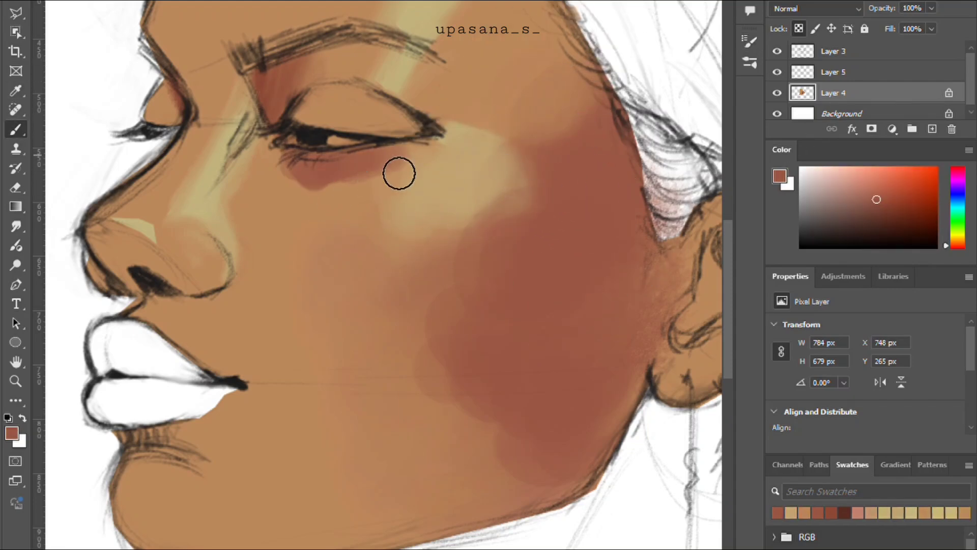
alt+click(395, 91)
mouse_move(384, 109)
mouse_down()
mouse_move(381, 134)
mouse_move(402, 126)
mouse_up()
drag(432, 190, 454, 197)
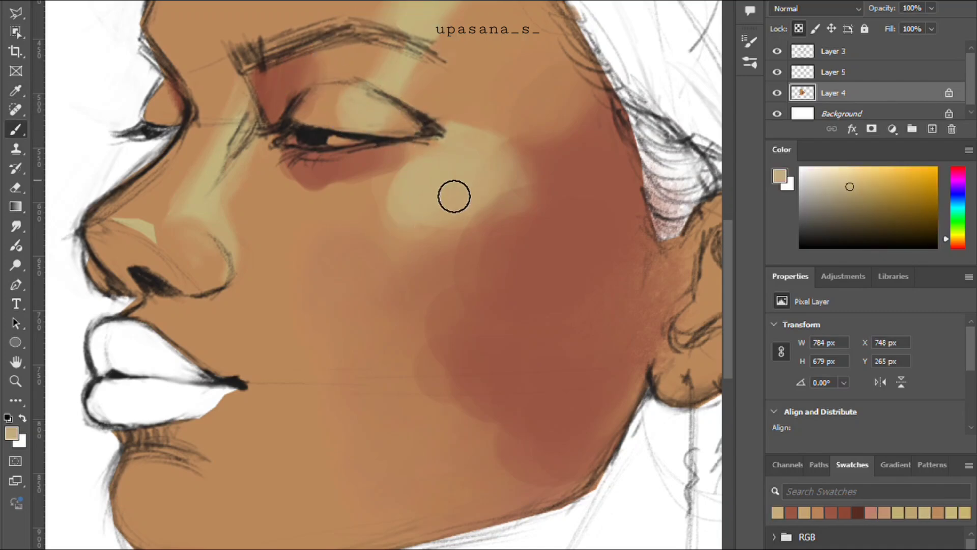
Shade the jawline and underside of the chin in a darker red-brown, and paint a beige highlight on the chin
alt+click(576, 287)
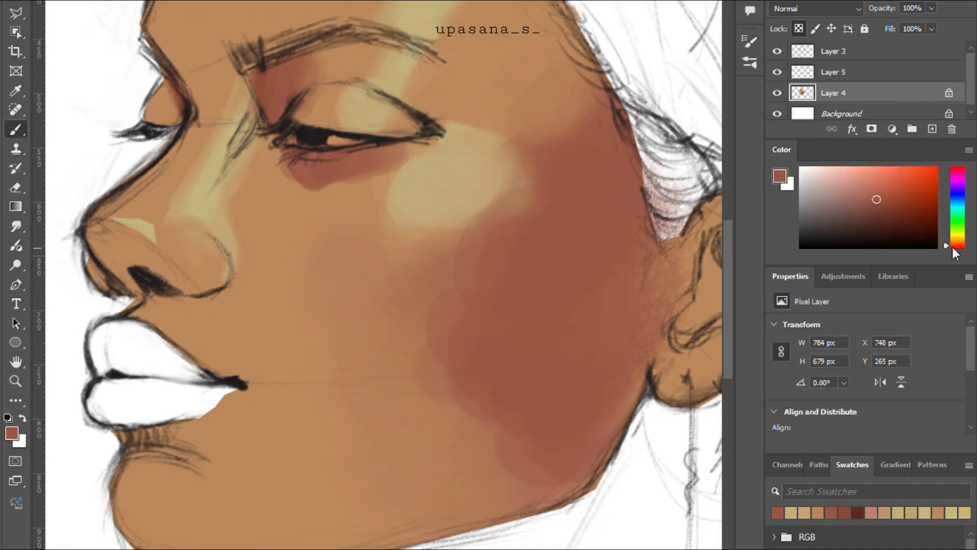
click(896, 209)
key(F6)
drag(411, 483, 436, 234)
drag(436, 397, 430, 461)
mouse_move(379, 362)
mouse_down()
mouse_move(576, 341)
mouse_move(541, 336)
mouse_move(353, 380)
mouse_move(578, 332)
mouse_move(336, 328)
mouse_up()
drag(631, 282, 239, 388)
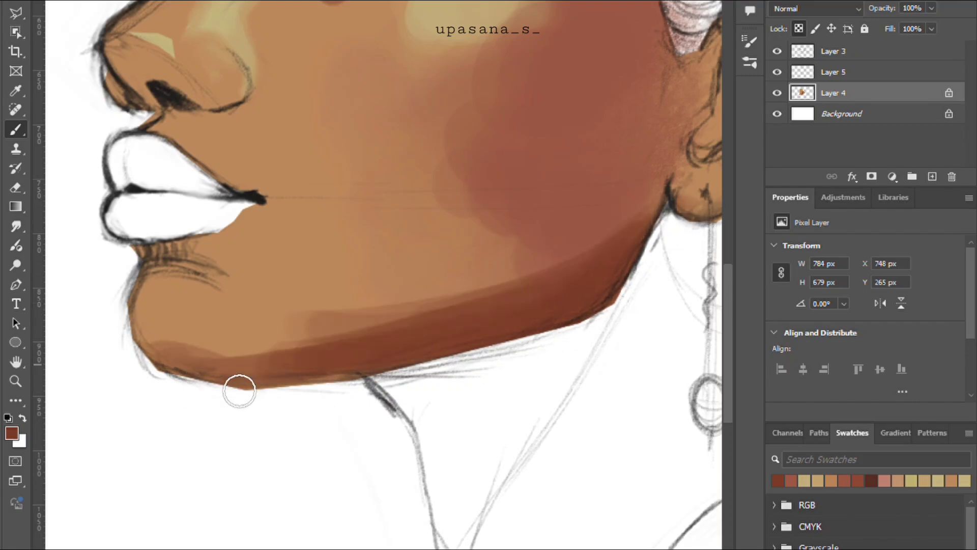
alt+click(441, 46)
mouse_move(206, 301)
mouse_down()
mouse_move(173, 345)
mouse_move(249, 331)
mouse_up()
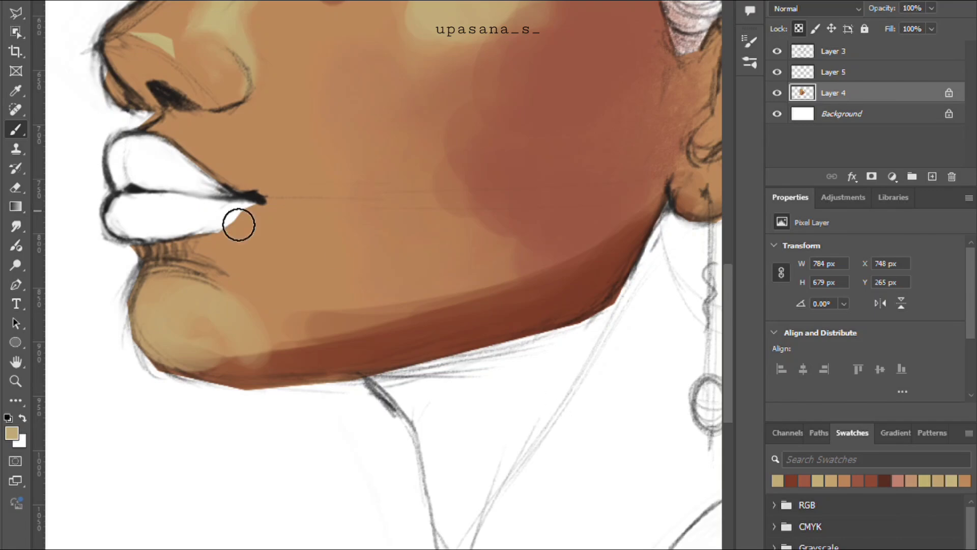
Paint dark red-brown shadows beneath the lower lip and around the base of the nostril
alt+click(535, 322)
mouse_move(152, 250)
mouse_down()
mouse_move(203, 266)
mouse_move(206, 288)
mouse_up()
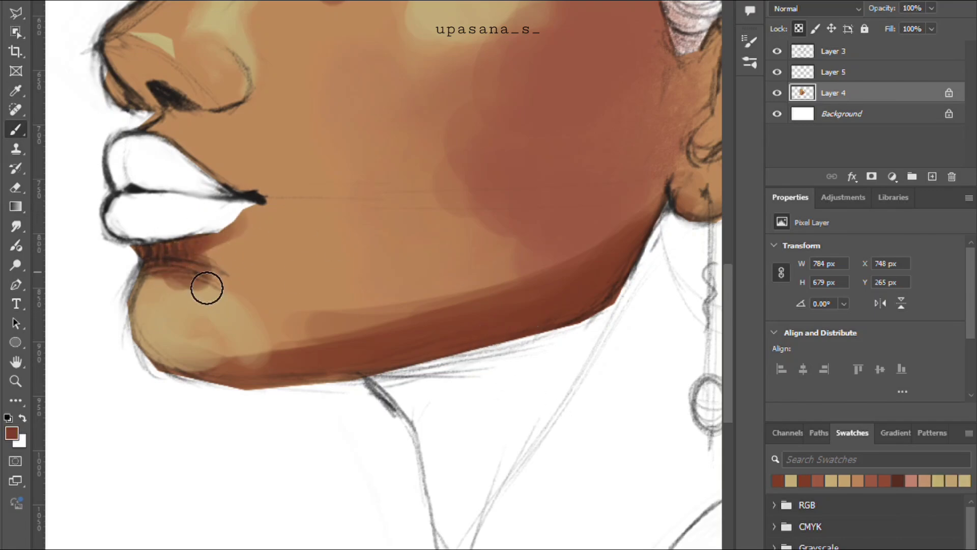
mouse_move(155, 84)
mouse_down()
mouse_move(197, 115)
mouse_move(240, 61)
mouse_move(241, 118)
mouse_move(253, 107)
mouse_up()
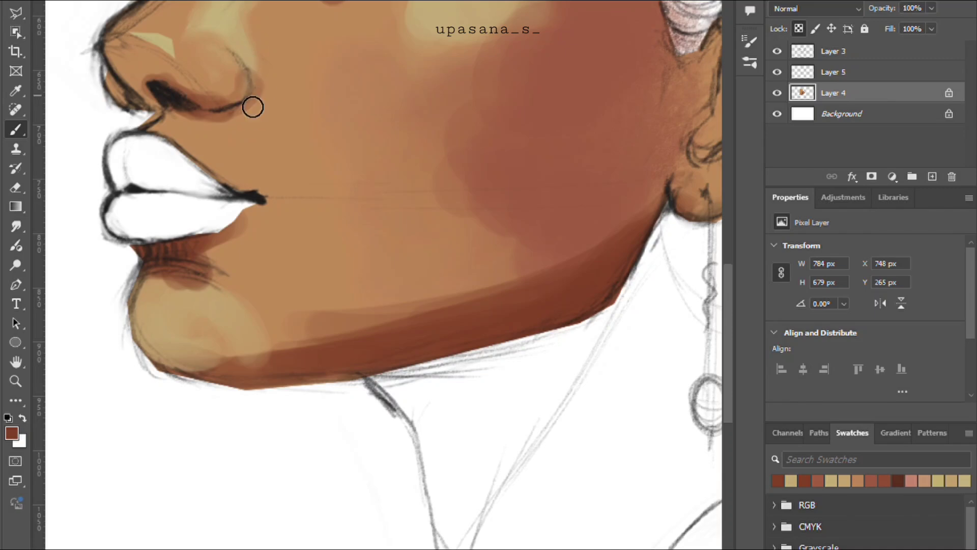
drag(314, 187, 325, 318)
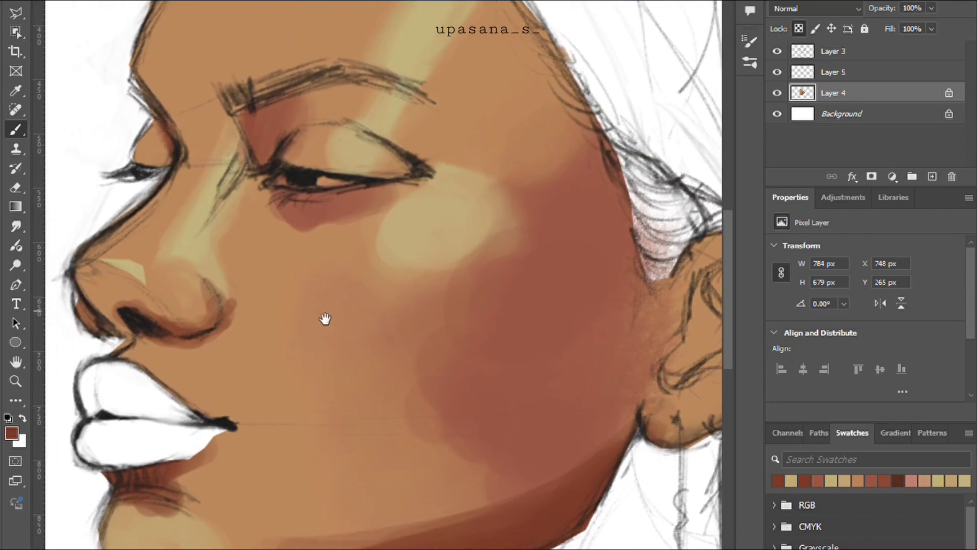
Extend the beige forehead highlight below the eyebrow, and paint a soft reddish-brown shadow across the front of the forehead
alt+click(395, 90)
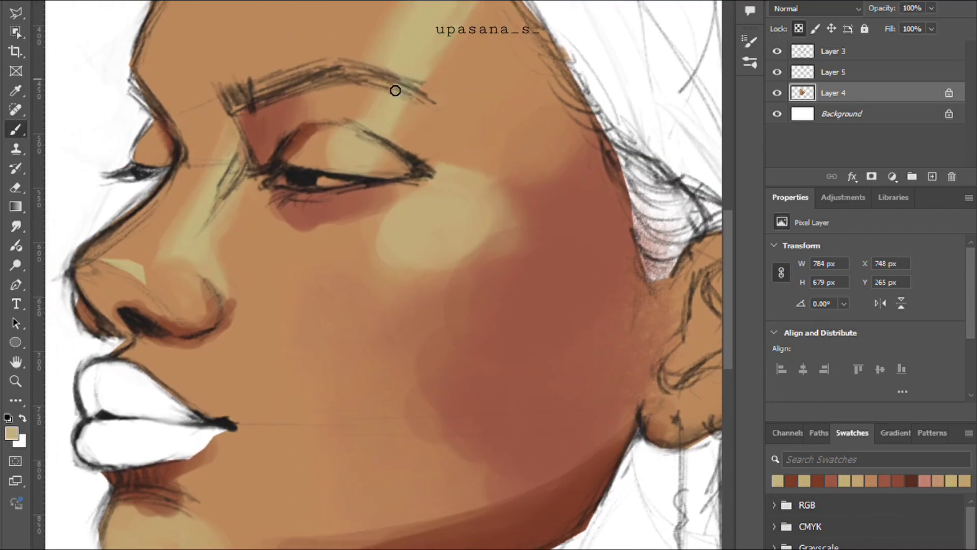
drag(553, 135, 519, 226)
alt+click(528, 274)
alt+click(508, 274)
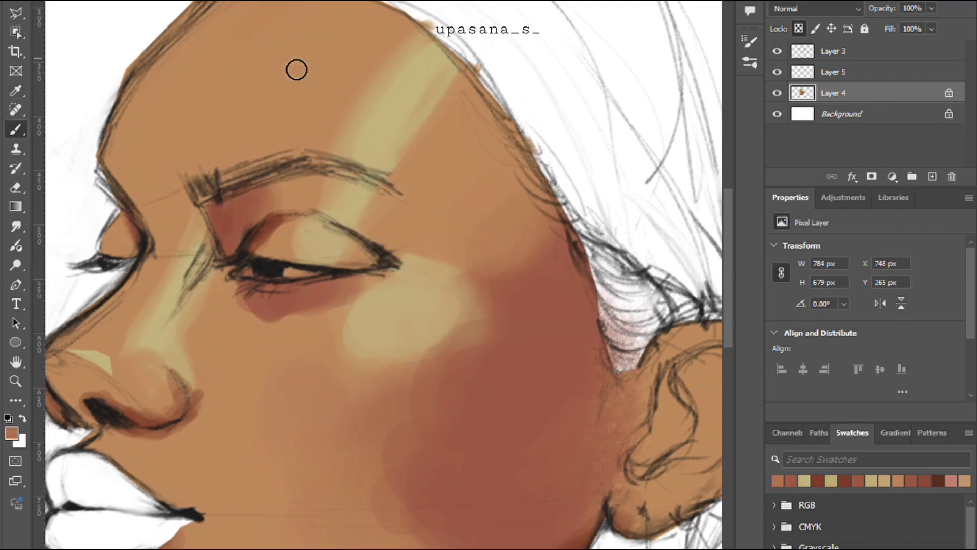
scroll(296, 70, up, 2)
drag(323, 107, 235, 211)
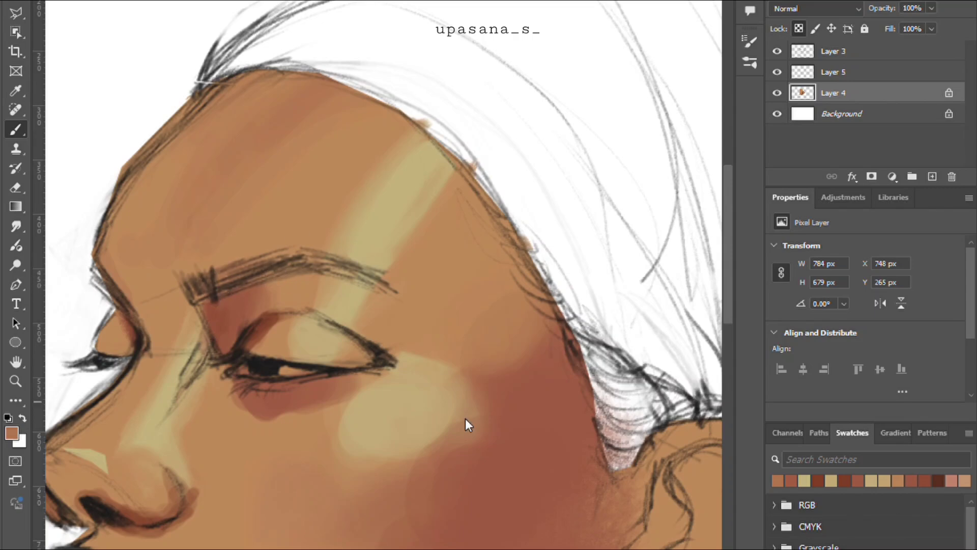
Paint brown over the near eyebrow, the far brow and the hairline in front of the ear
mouse_move(200, 288)
mouse_down()
mouse_move(272, 268)
mouse_move(347, 269)
mouse_up()
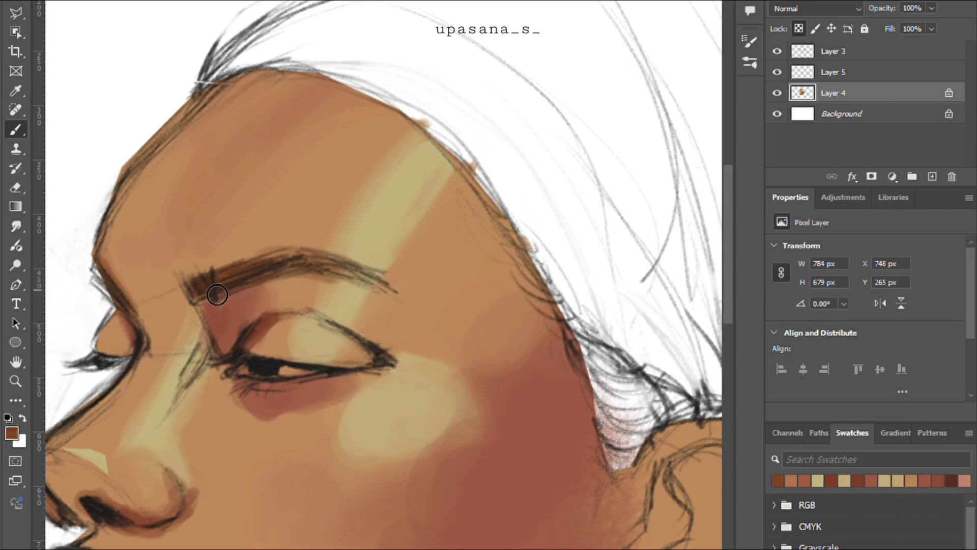
drag(89, 259, 122, 298)
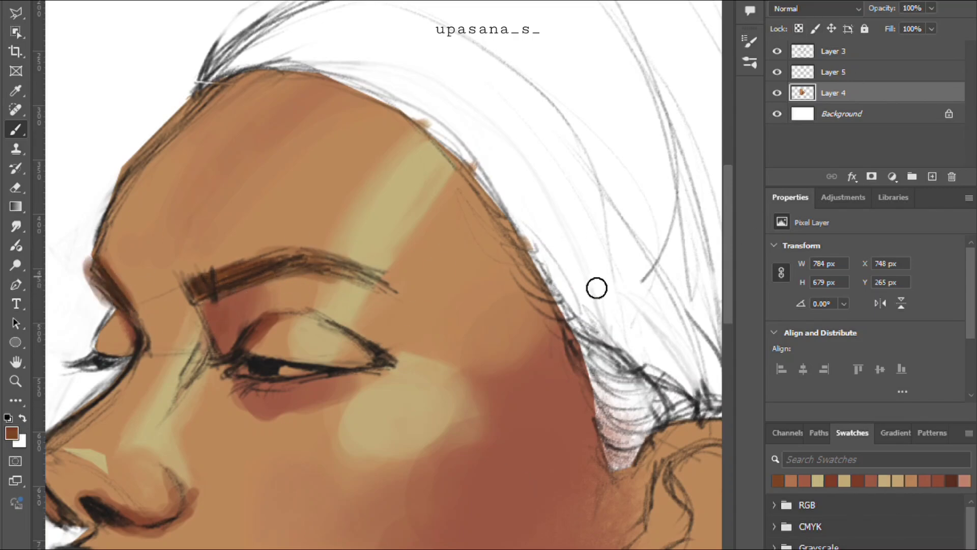
drag(604, 414, 473, 253)
mouse_move(462, 210)
mouse_down()
mouse_move(490, 227)
mouse_move(473, 268)
mouse_move(532, 276)
mouse_up()
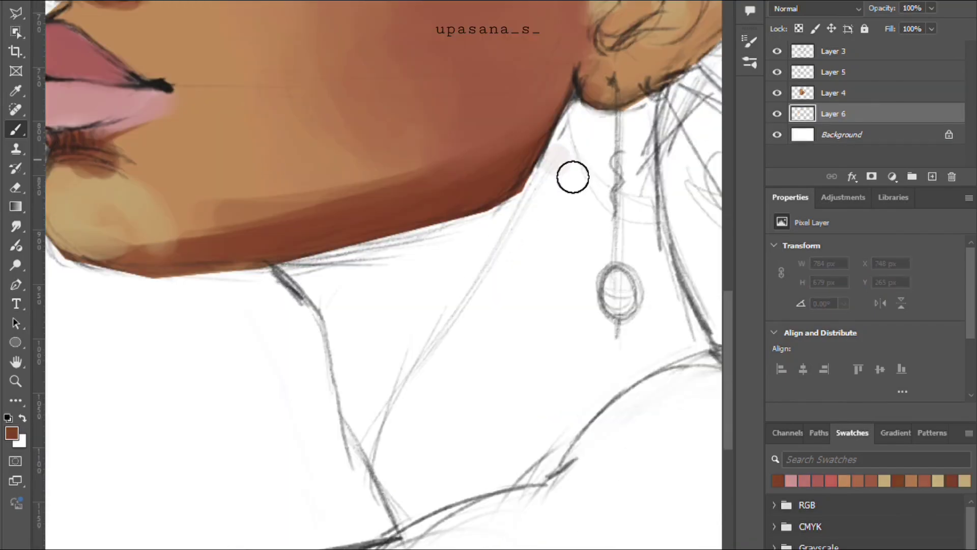
Outline the neck on Layer 6 with the Polygonal Lasso, fill it brown, deselect, and lock the layer's transparent pixels
click(15, 13)
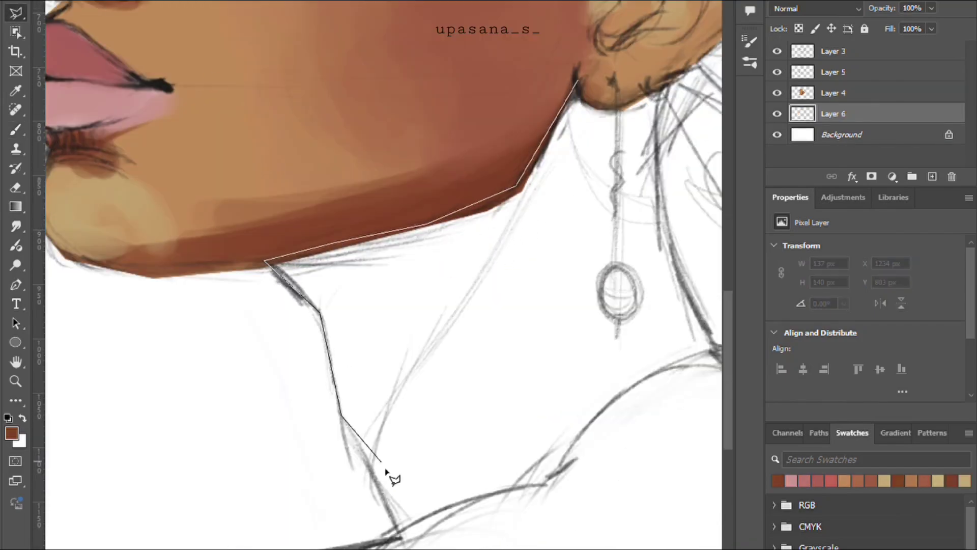
drag(577, 475, 573, 370)
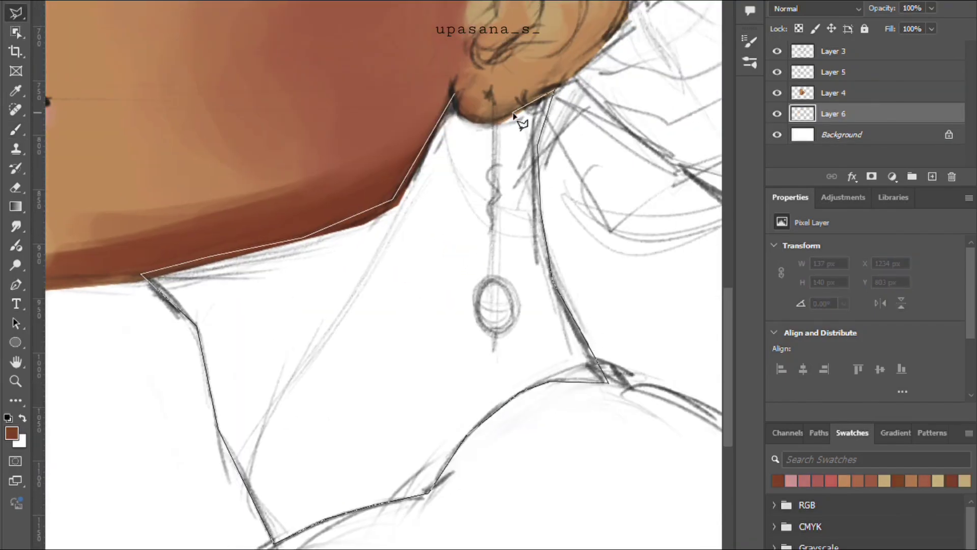
click(458, 100)
key(alt+BackSpace)
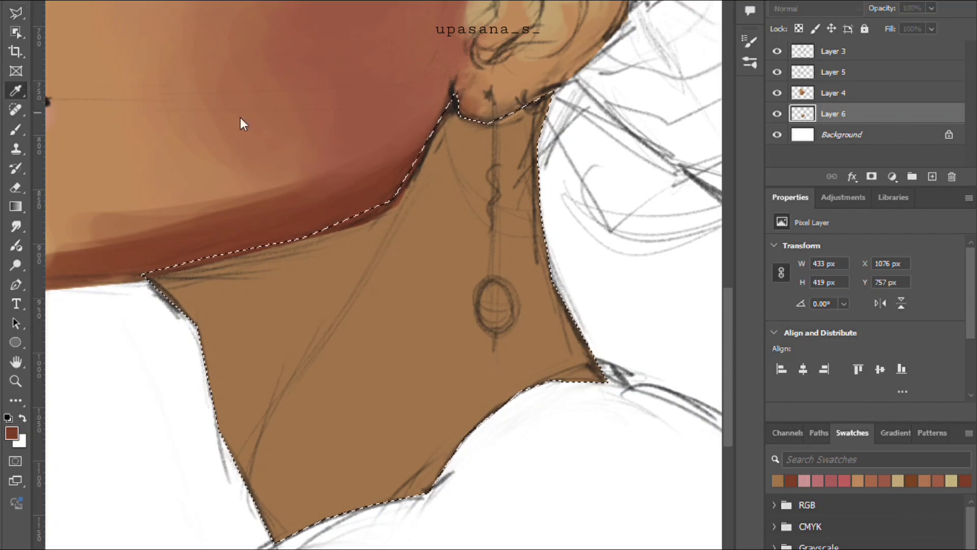
key(ctrl+d)
click(799, 29)
Paint the lit side of the neck with the Brush in a lighter tan sampled from the face
key(b)
mouse_move(198, 341)
mouse_down()
mouse_move(430, 266)
mouse_move(272, 304)
mouse_up()
alt+click(237, 107)
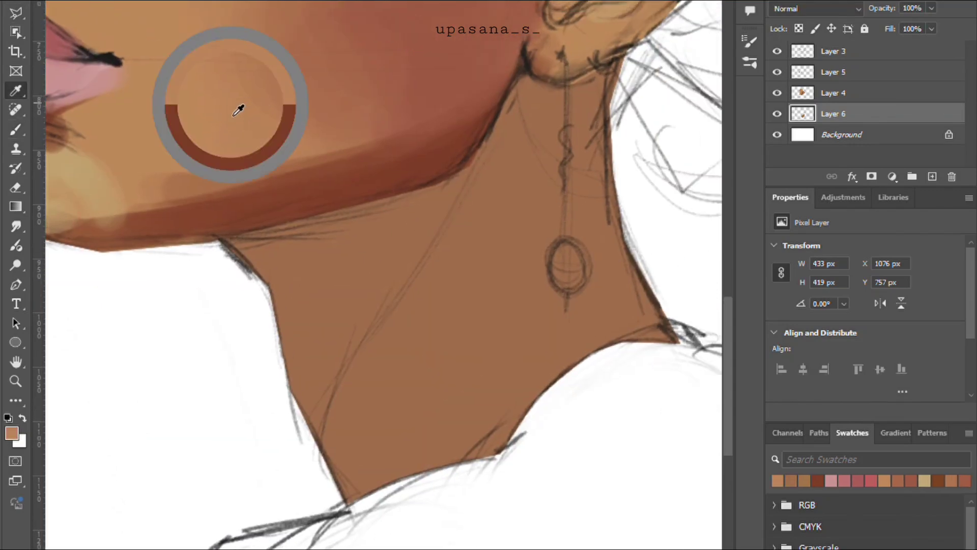
drag(590, 119, 553, 243)
key(ctrl+z)
drag(513, 127, 619, 251)
mouse_move(393, 286)
mouse_down()
mouse_move(523, 183)
mouse_move(427, 331)
mouse_move(405, 458)
mouse_move(642, 282)
mouse_move(422, 352)
mouse_up()
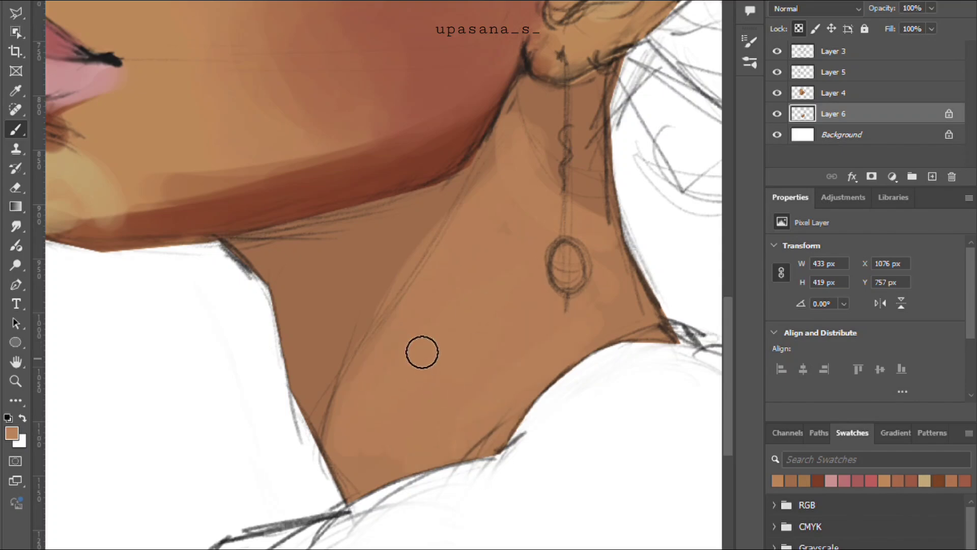
Paint red-brown shadows on the neck beneath the earlobe, under the jaw and down the front of the throat
alt+click(392, 151)
mouse_move(529, 82)
mouse_down()
mouse_move(624, 113)
mouse_move(555, 120)
mouse_move(610, 114)
mouse_move(605, 178)
mouse_up()
mouse_move(526, 92)
mouse_down()
mouse_move(458, 188)
mouse_move(360, 231)
mouse_move(260, 243)
mouse_up()
alt+click(482, 162)
alt+click(432, 196)
mouse_move(249, 249)
mouse_down()
mouse_move(383, 220)
mouse_move(285, 331)
mouse_up()
mouse_move(407, 230)
mouse_down()
mouse_move(327, 450)
mouse_move(367, 264)
mouse_up()
Refine the edge between the dark shadow beneath the ear and the lit neck with sampled dark brown and tan tones
alt+click(552, 122)
mouse_move(552, 122)
mouse_down()
mouse_move(383, 277)
mouse_move(484, 191)
mouse_move(513, 138)
mouse_up()
mouse_move(703, 254)
mouse_down()
mouse_move(375, 182)
mouse_move(439, 191)
mouse_up()
alt+click(255, 158)
drag(211, 136, 257, 157)
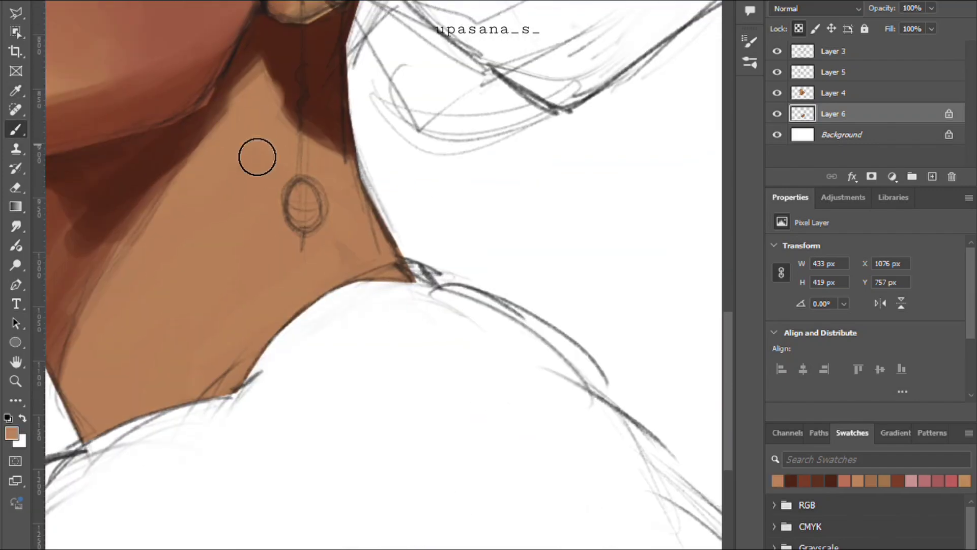
alt+click(296, 63)
drag(348, 135, 281, 100)
Paint a beige highlight down the middle of the neck and smooth its edges with a smaller Mixer Brush
mouse_move(221, 131)
mouse_down()
mouse_move(303, 173)
mouse_move(452, 158)
mouse_move(407, 249)
mouse_move(463, 238)
mouse_move(478, 327)
mouse_up()
alt+click(71, 153)
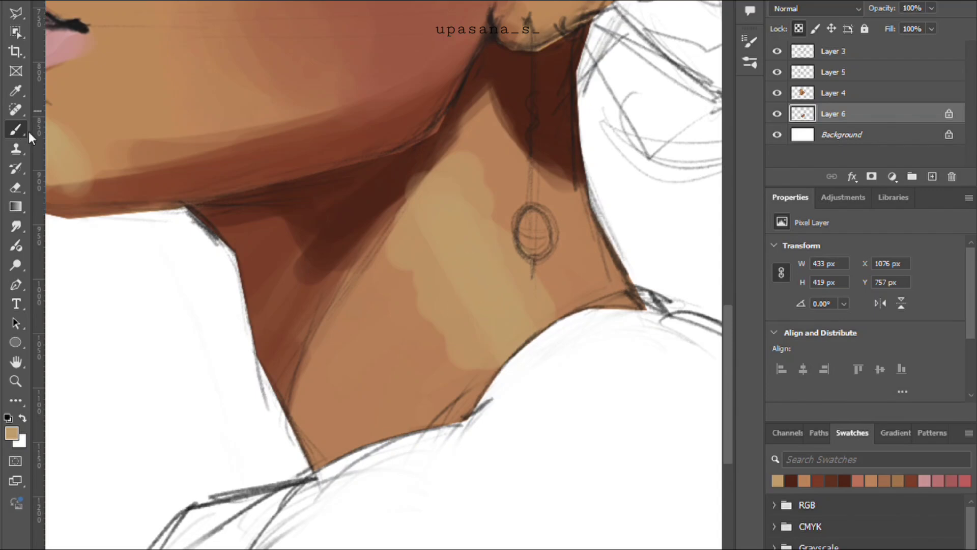
click(50, 177)
click(750, 41)
click(749, 41)
key(bracketleft)
key(bracketleft)
key(bracketleft)
key(bracketleft)
key(bracketleft)
key(bracketleft)
key(bracketleft)
key(bracketleft)
drag(411, 244, 473, 379)
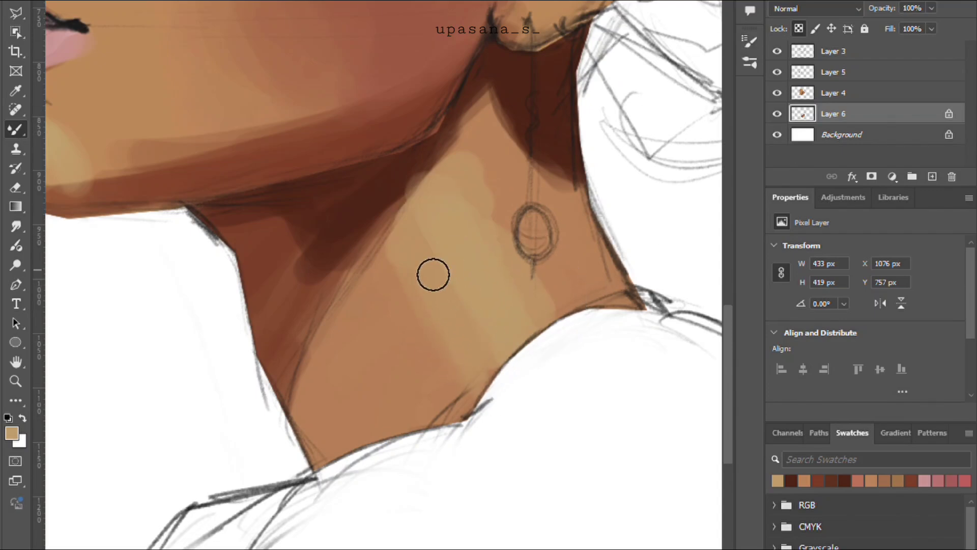
drag(479, 168, 521, 221)
drag(379, 244, 407, 324)
key(ctrl+z)
drag(415, 255, 460, 360)
Blend the dark shadow under the jaw into the surrounding red-brown of the throat with the Mixer Brush
drag(298, 234, 318, 279)
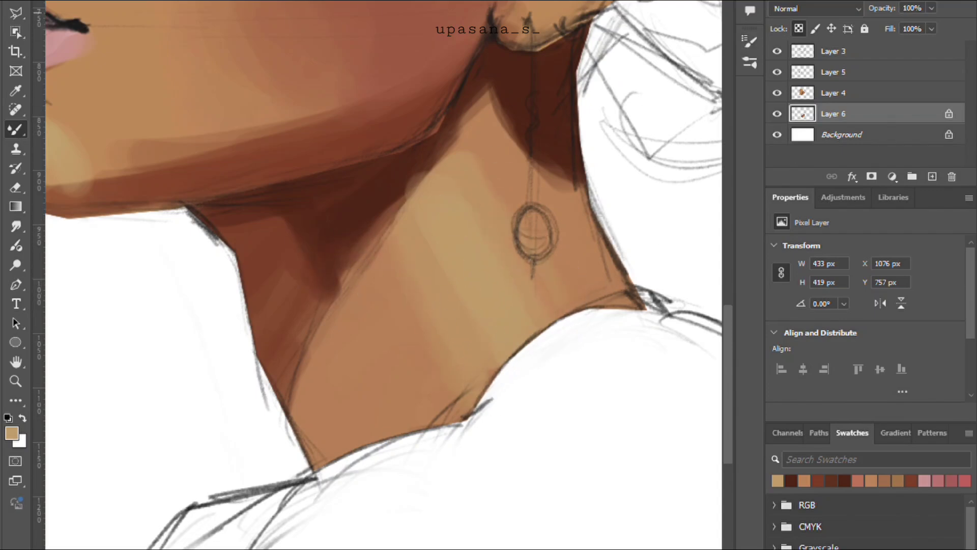
drag(361, 252, 406, 195)
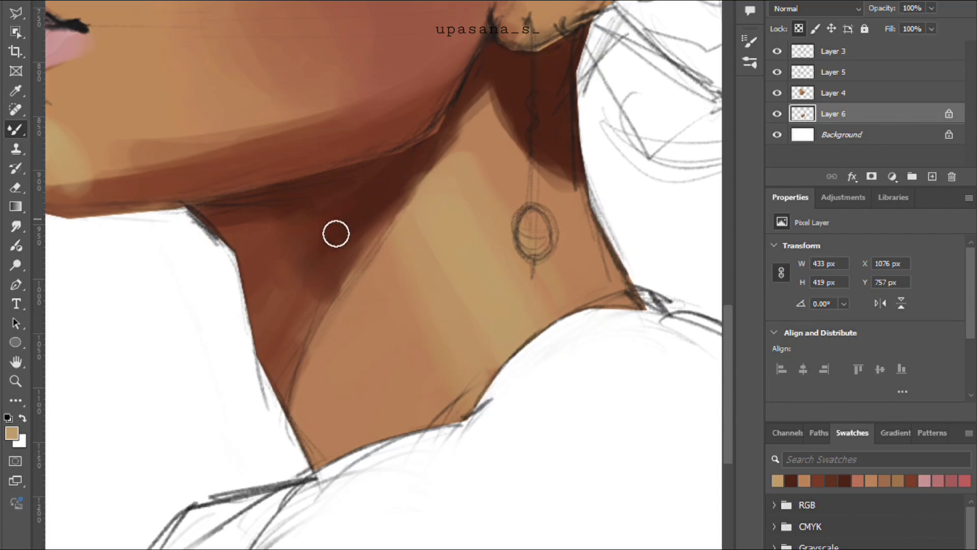
scroll(416, 109, down, 10)
scroll(386, 110, up, 4)
mouse_move(325, 96)
mouse_down()
mouse_move(270, 183)
mouse_move(312, 238)
mouse_up()
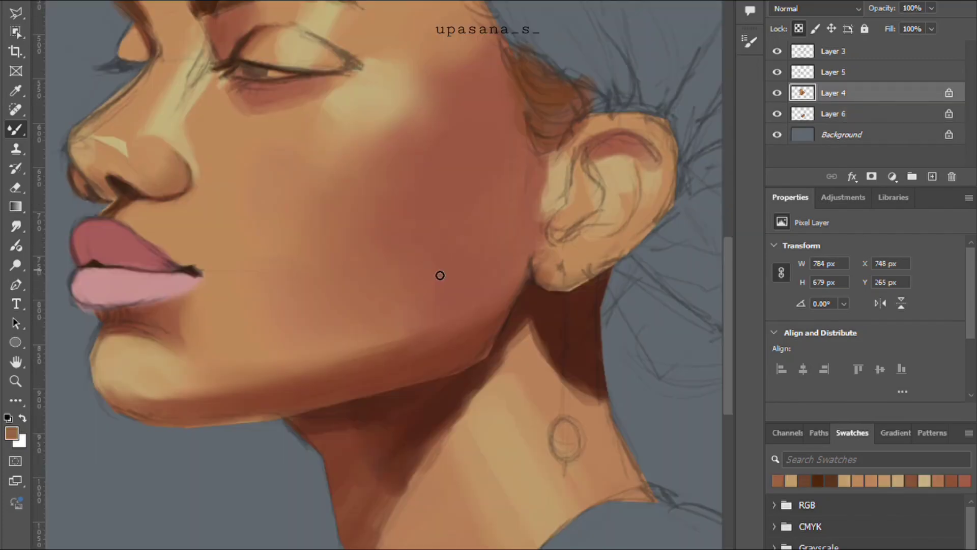
Blend the jawline shadow on Layer 4 upward into the lower cheek with an enlarged Mixer Brush
key(z)
drag(407, 270, 436, 240)
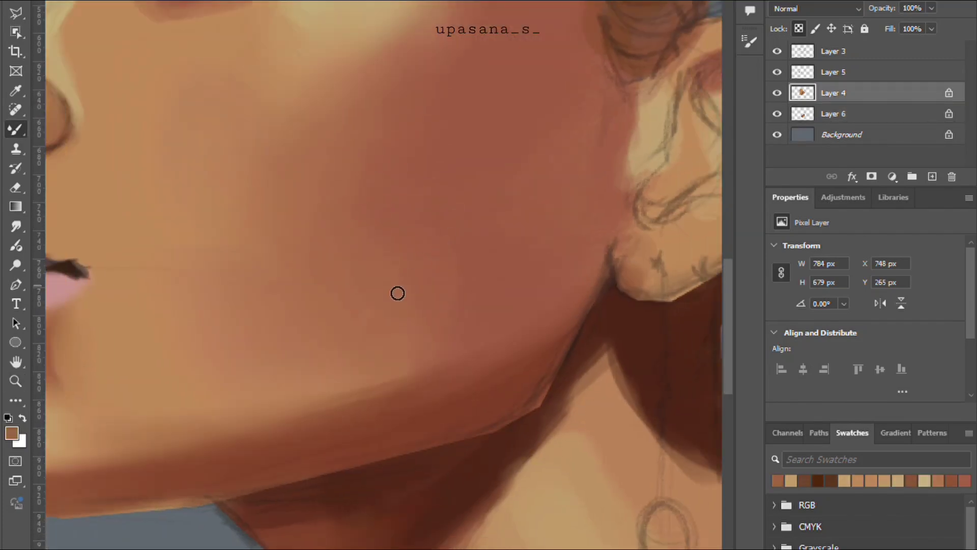
key(bracketright)
mouse_move(397, 402)
mouse_down()
mouse_move(349, 452)
mouse_move(449, 387)
mouse_up()
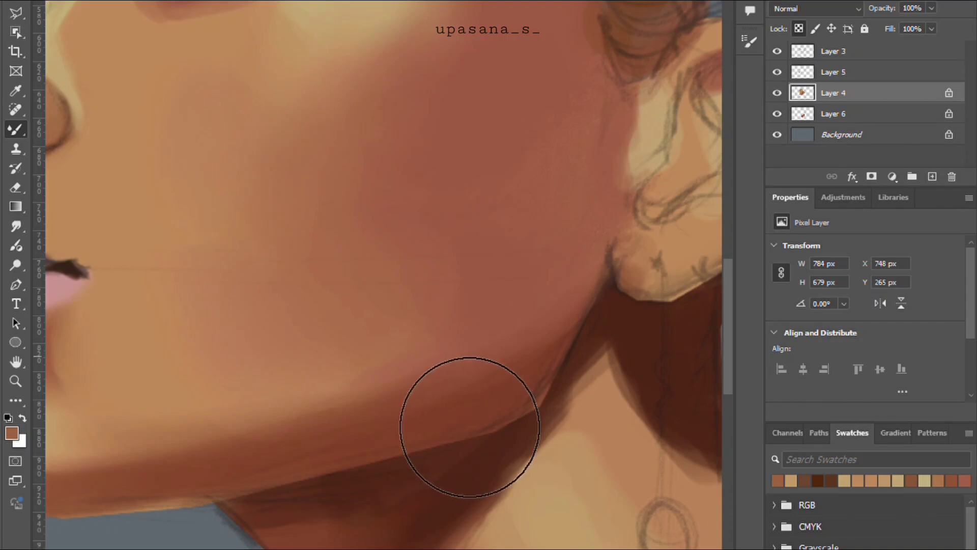
mouse_move(400, 357)
mouse_down()
mouse_move(484, 279)
mouse_move(429, 336)
mouse_up()
key(bracketright)
key(bracketright)
key(ctrl+z)
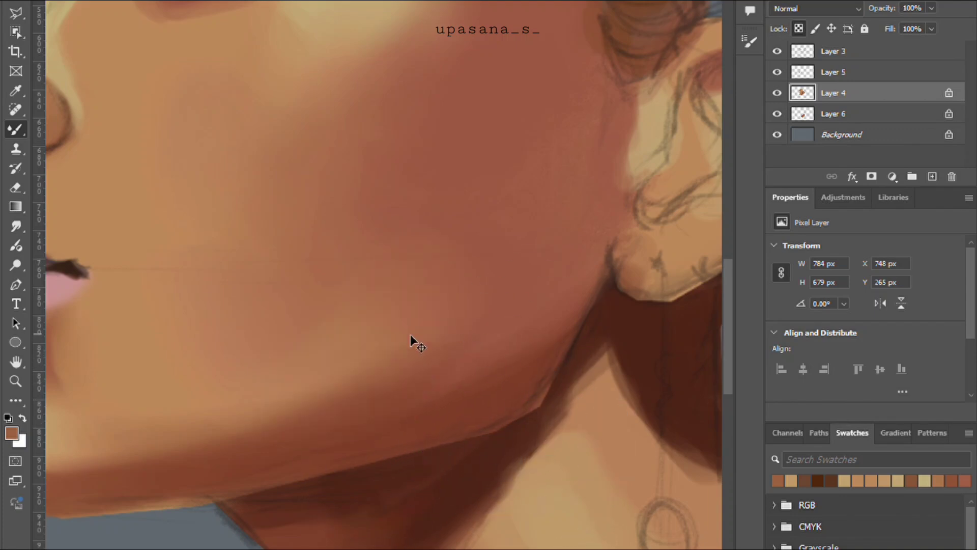
mouse_move(502, 412)
mouse_down()
mouse_move(543, 455)
mouse_move(517, 476)
mouse_move(585, 434)
mouse_move(536, 333)
mouse_up()
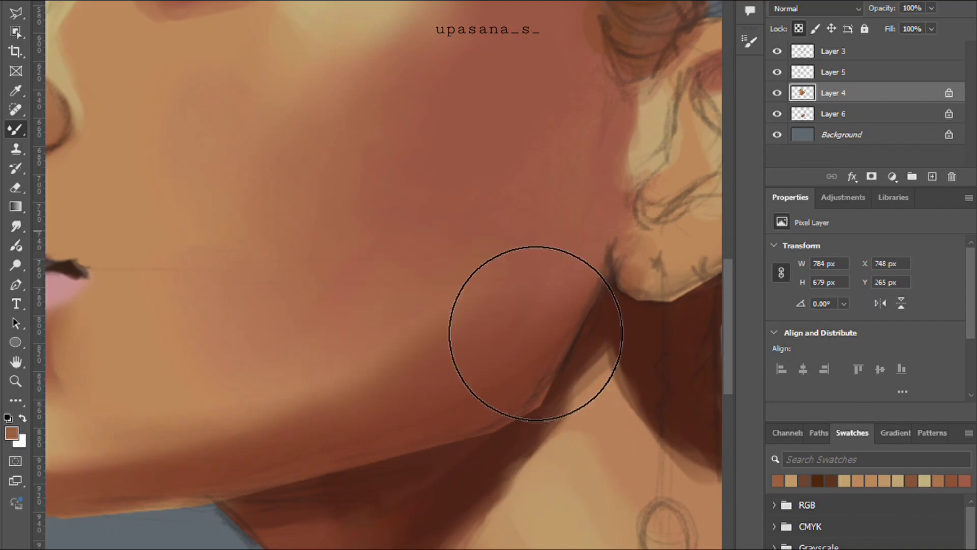
drag(610, 364, 529, 445)
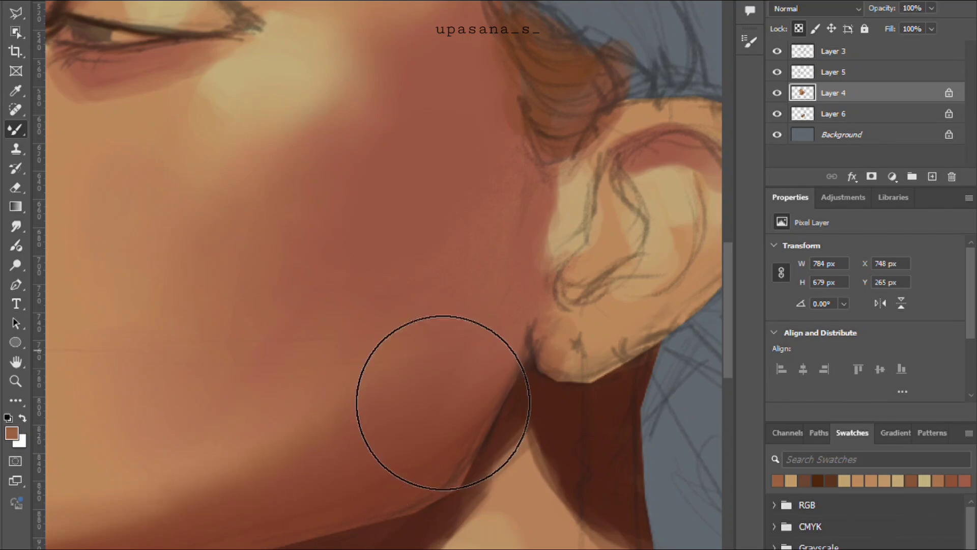
Soften the cheek and jaw shading from the ear toward the chin with a larger Mixer Brush, undoing the last stroke
drag(620, 305, 525, 423)
key(bracketright)
key(bracketright)
drag(360, 347, 507, 246)
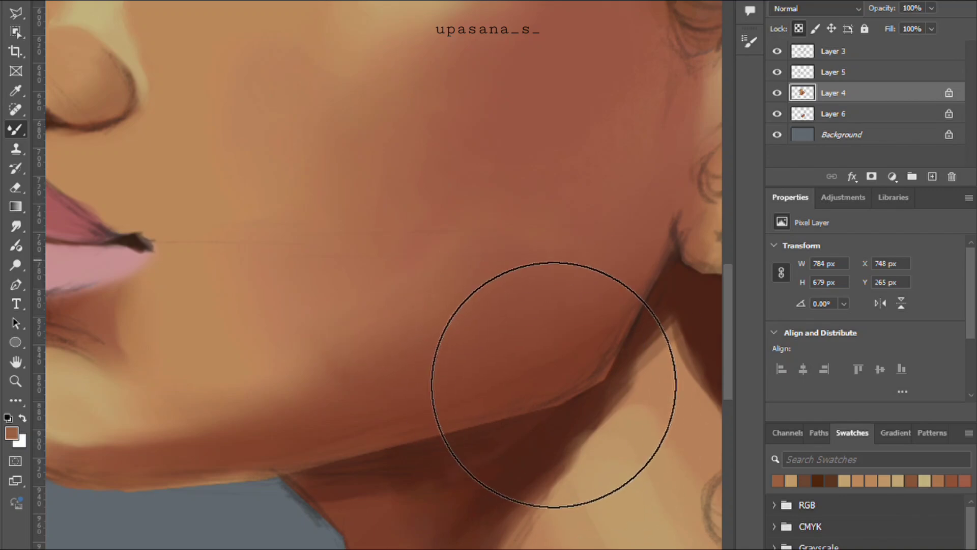
drag(684, 327, 590, 418)
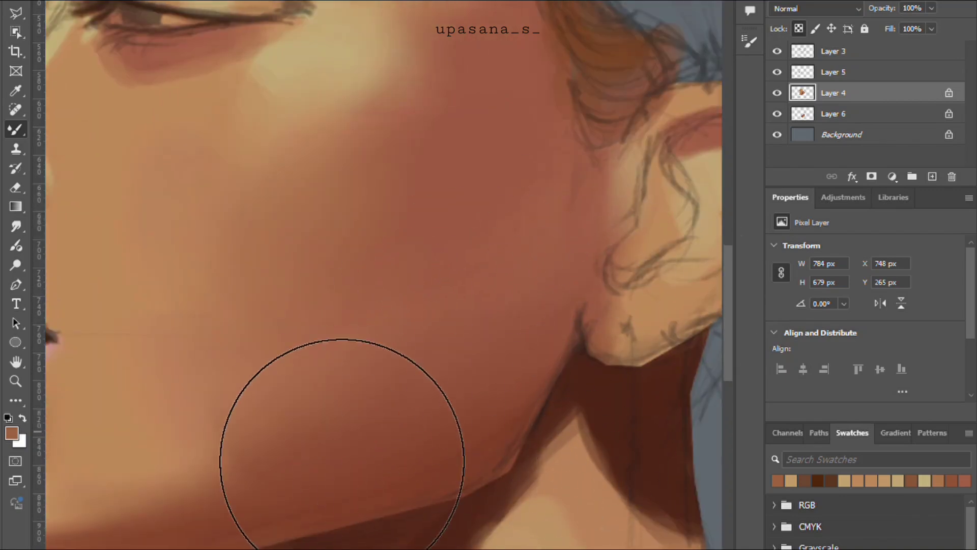
drag(342, 460, 419, 393)
drag(344, 345, 489, 320)
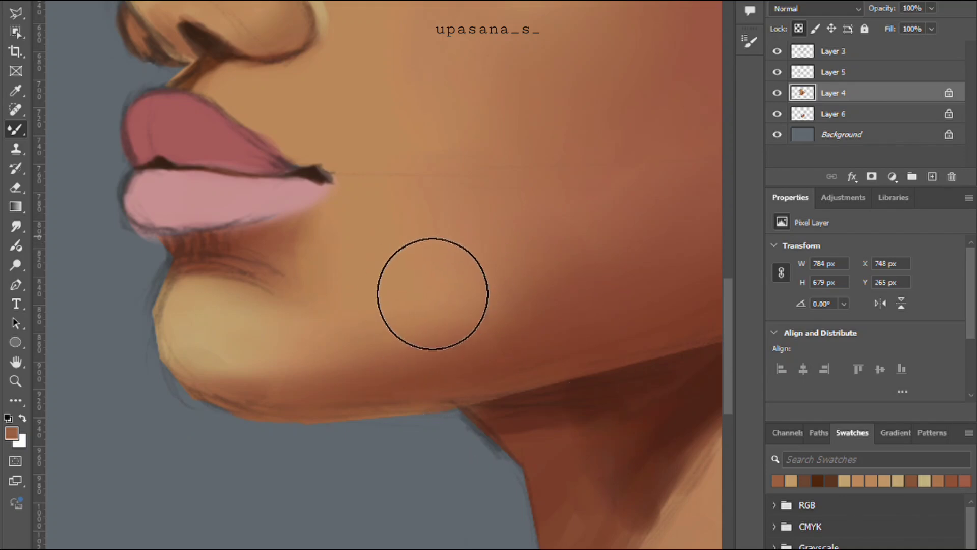
key(ctrl+z)
Deepen the shadow beneath the lower lip with a sampled dark brown
alt+click(204, 66)
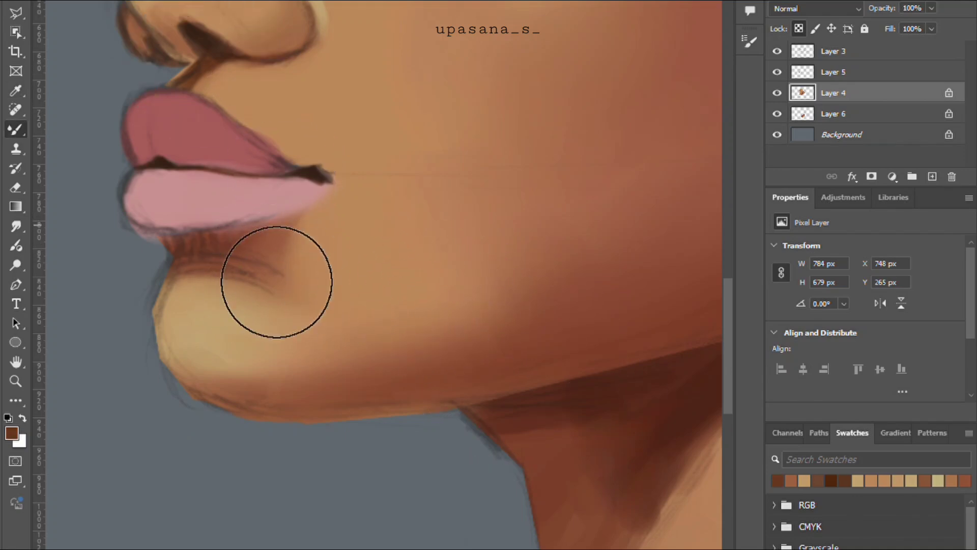
drag(264, 268, 213, 262)
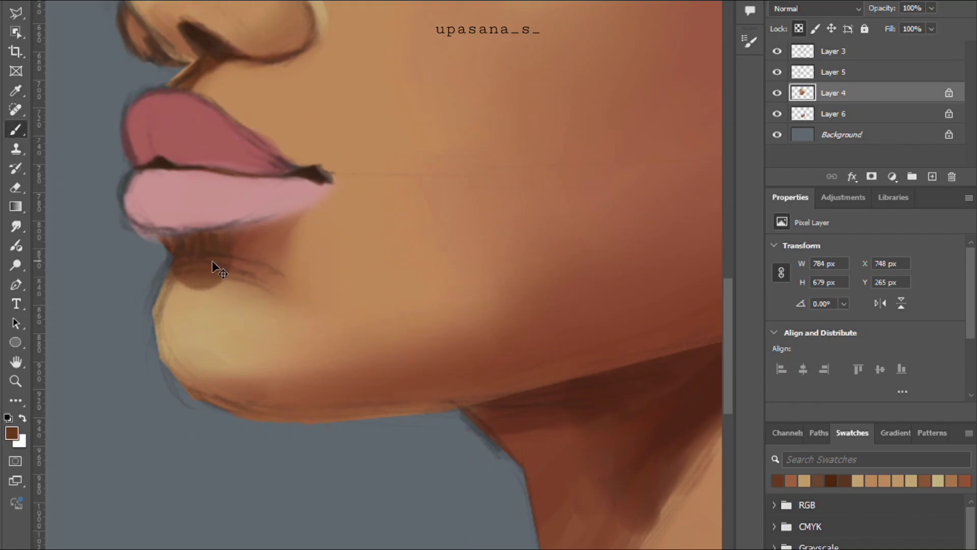
click(701, 489)
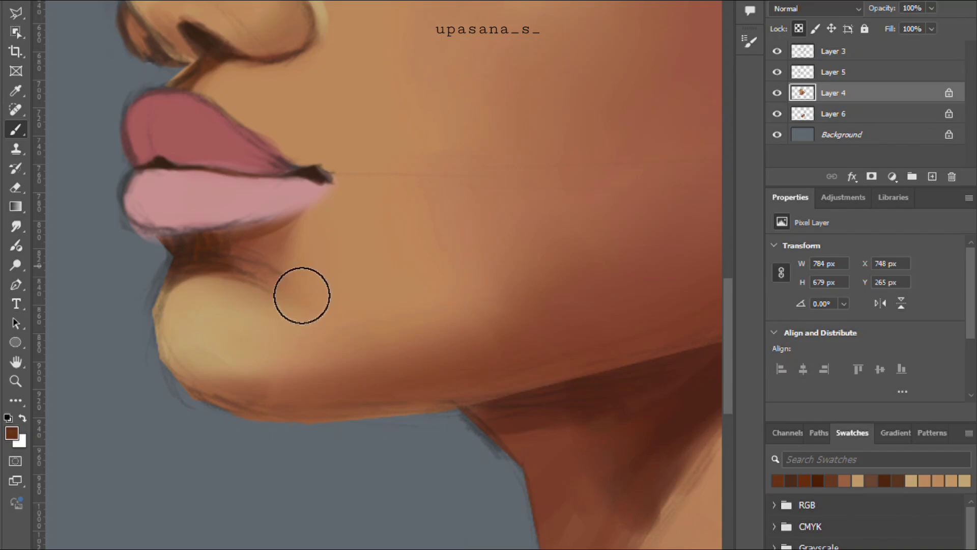
Smooth the shadow transition along the jaw with a larger Mixer Brush
scroll(594, 96, down, 7)
drag(600, 172, 379, 267)
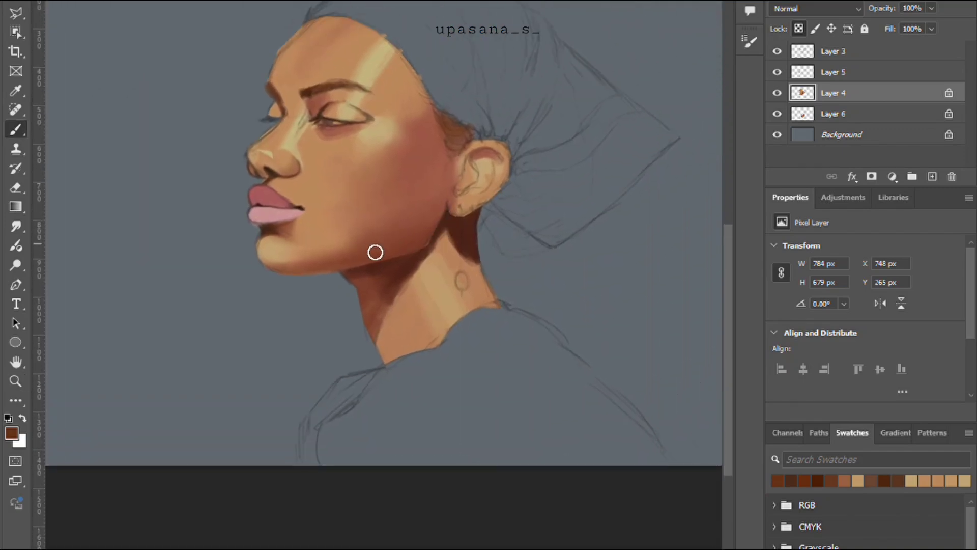
scroll(375, 252, up, 5)
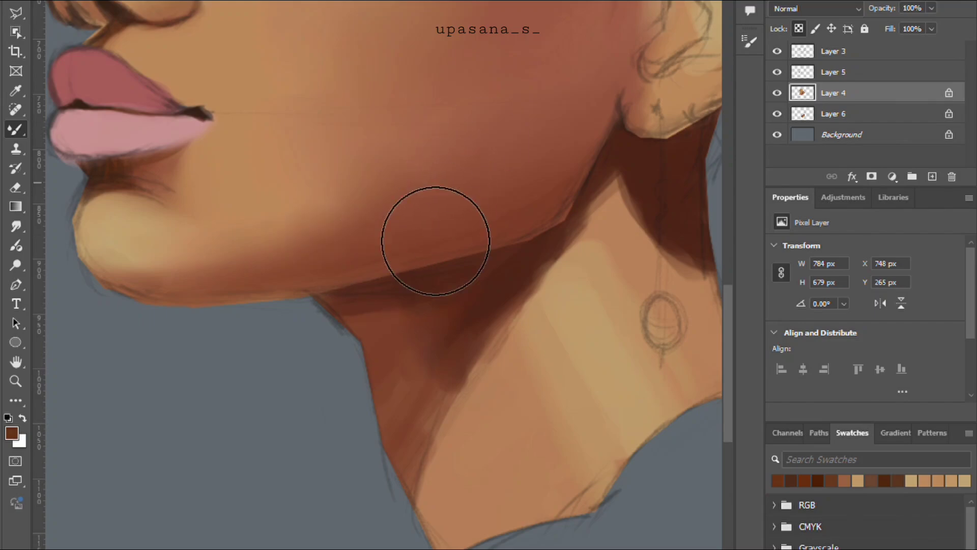
key(bracketright)
key(bracketright)
key(bracketright)
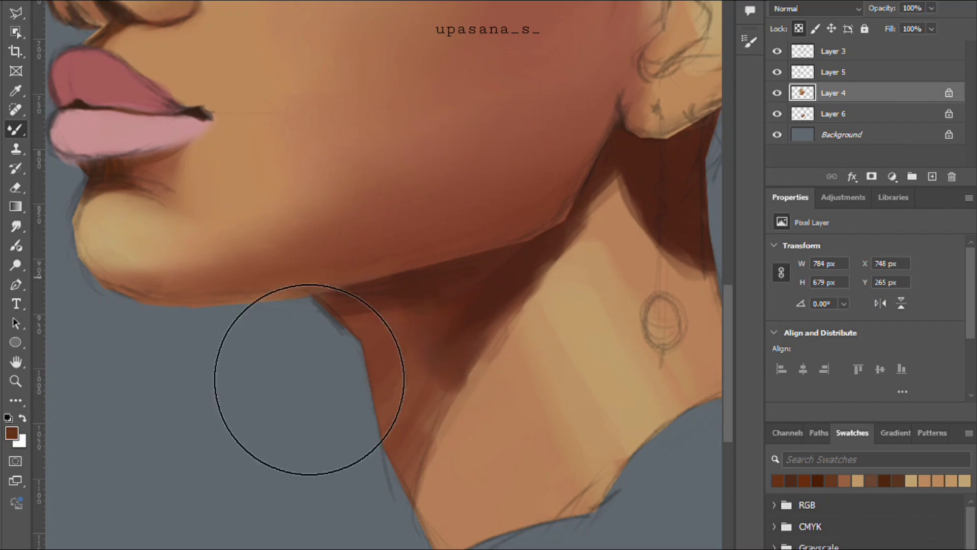
Blend the reddish cheek tone into the sideburn and temple in front of the ear with the Mixer Brush, undoing the last stroke
drag(622, 56, 515, 236)
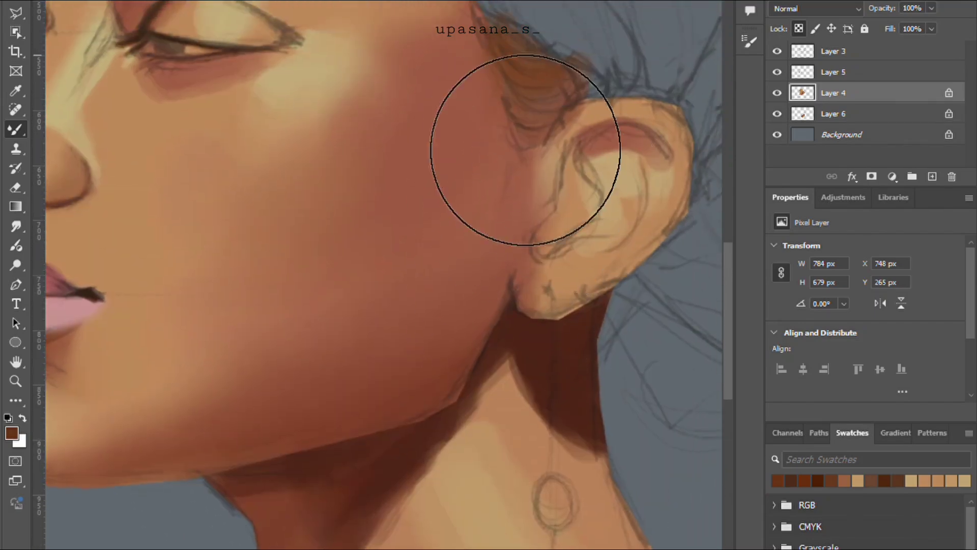
scroll(488, 305, up, 3)
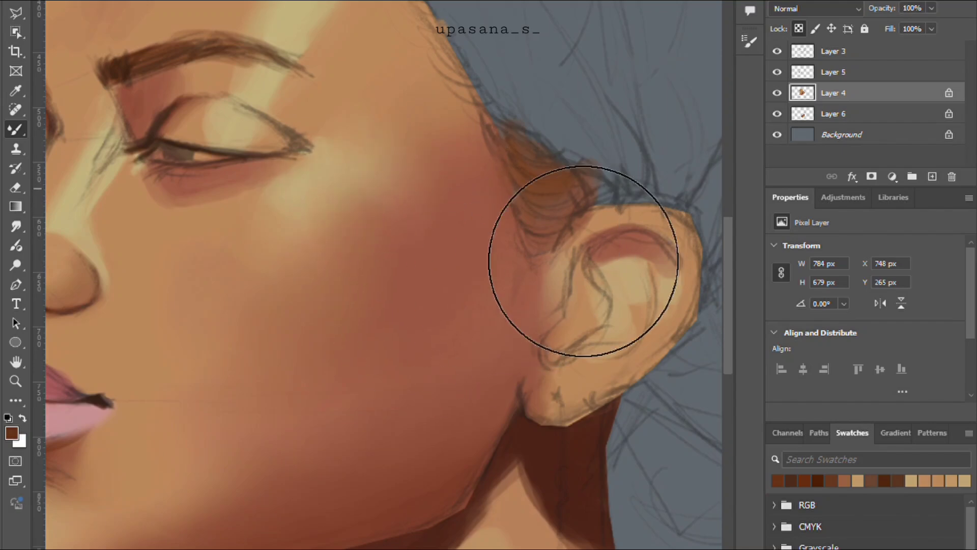
drag(521, 173, 578, 185)
drag(509, 159, 611, 128)
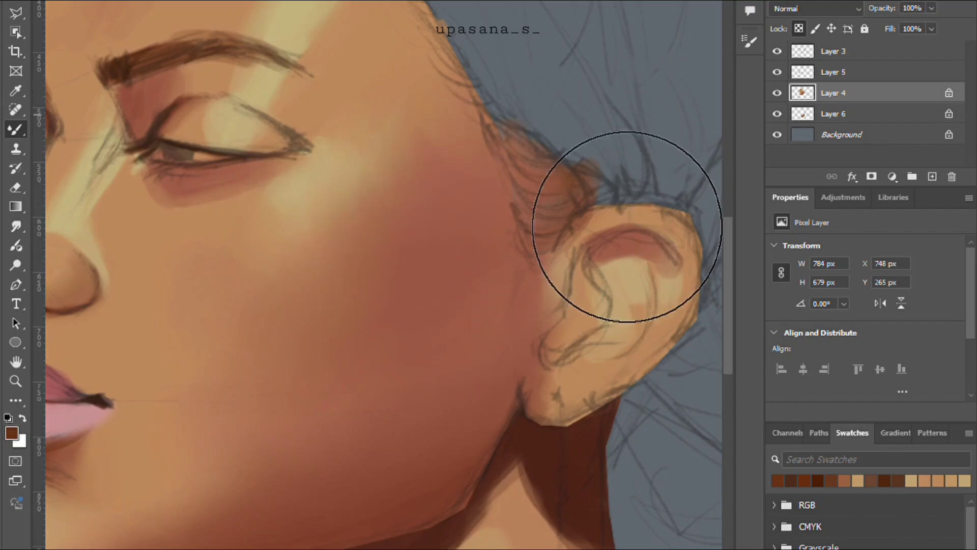
key(ctrl+z)
Blend the skin between the outer eyebrow and the hairline with a smaller Mixer Brush
key([)
key([)
key([)
key([)
key([)
key([)
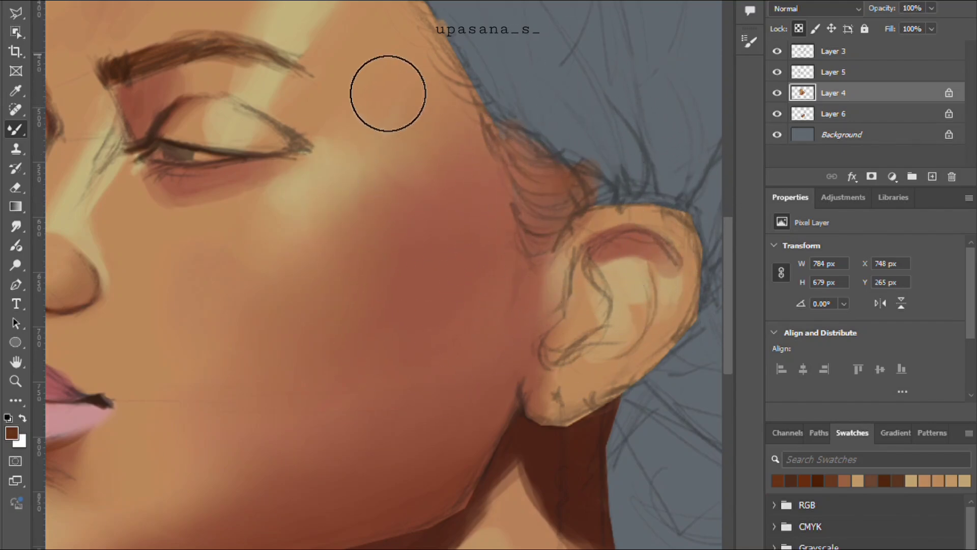
drag(348, 75, 366, 192)
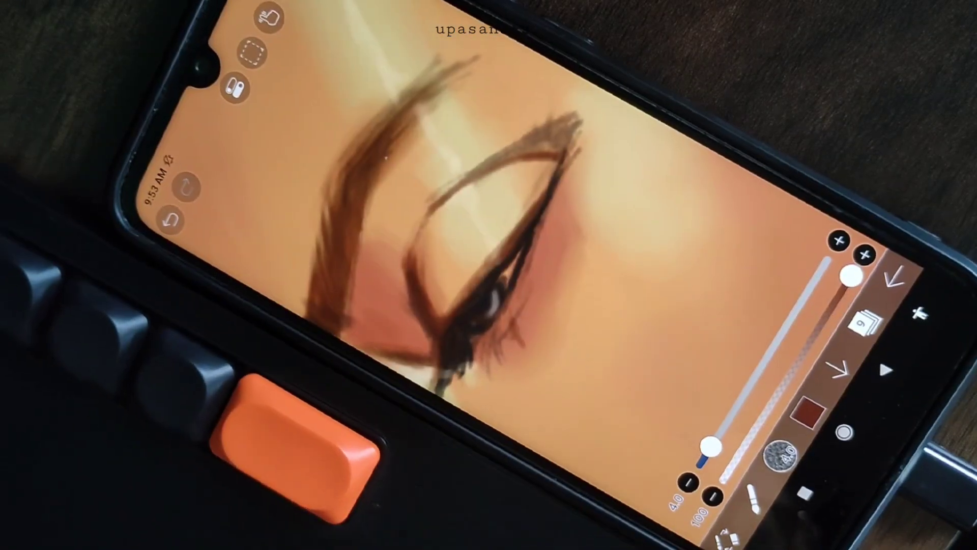
In the phone's painting app, undo the last two strokes and redraw the fine lashes along the lower eyelid in dark reddish brown
key(ctrl+z)
key(ctrl+z)
mouse_move(490, 319)
mouse_down()
mouse_move(508, 334)
mouse_move(505, 365)
mouse_up()
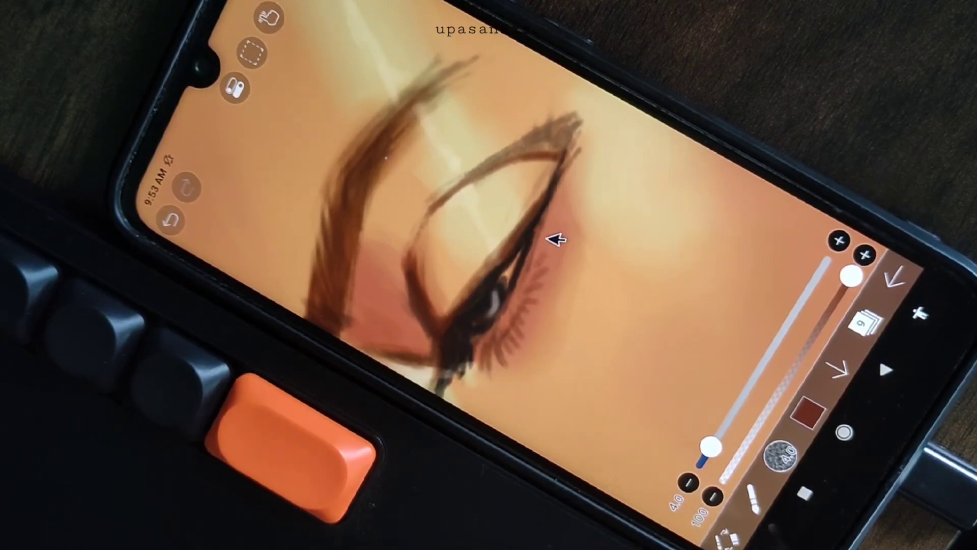
Adjust the stylus pressure sensitivity curve and draw short test strokes on the skin beside the nose
scroll(547, 238, down, 5)
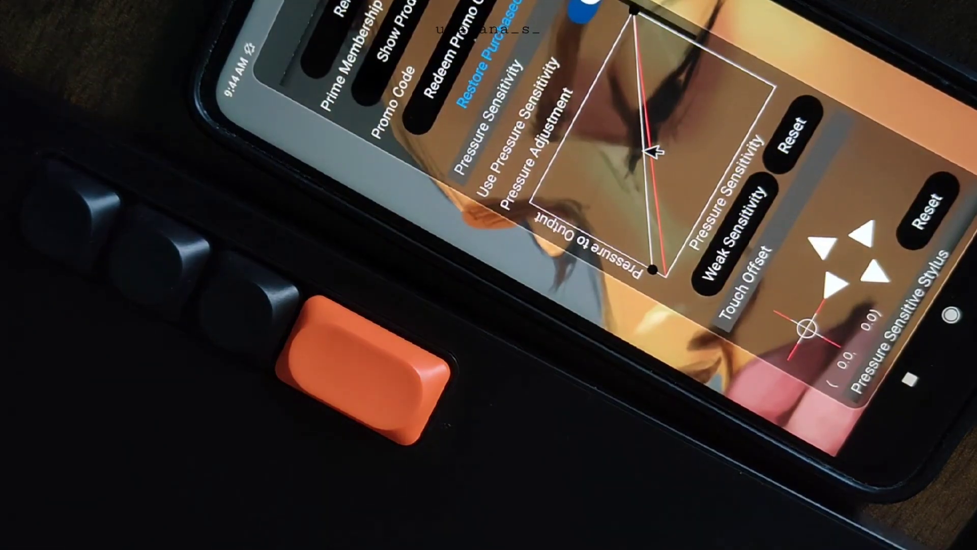
drag(655, 153, 595, 122)
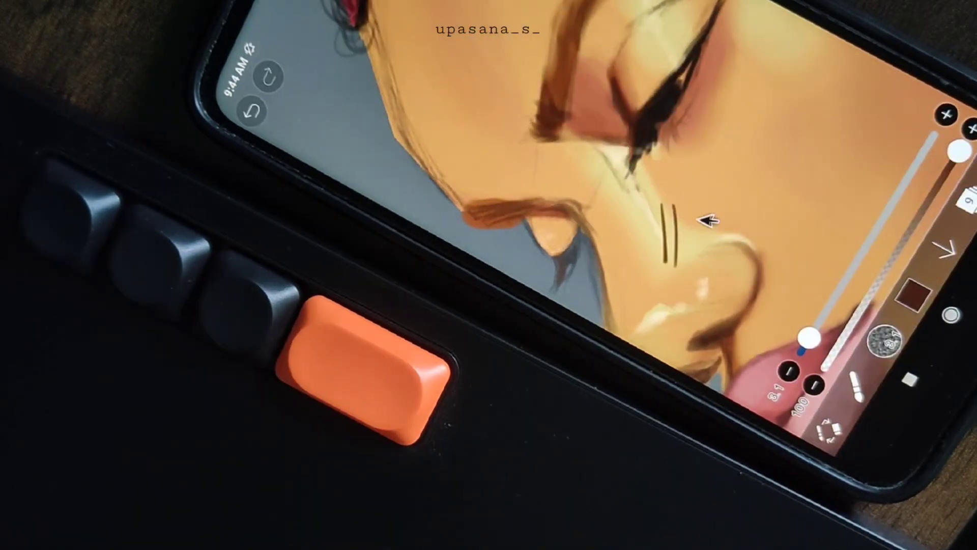
drag(737, 206, 789, 193)
mouse_move(676, 195)
mouse_down()
mouse_move(741, 152)
mouse_move(708, 165)
mouse_up()
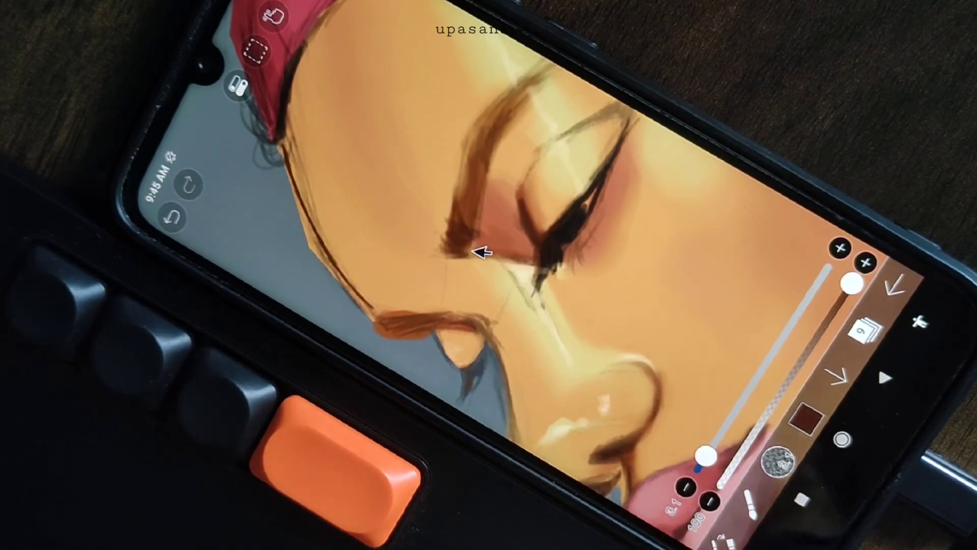
Undo the last two brush strokes in the lower lashes
key(ctrl+z)
key(ctrl+z)
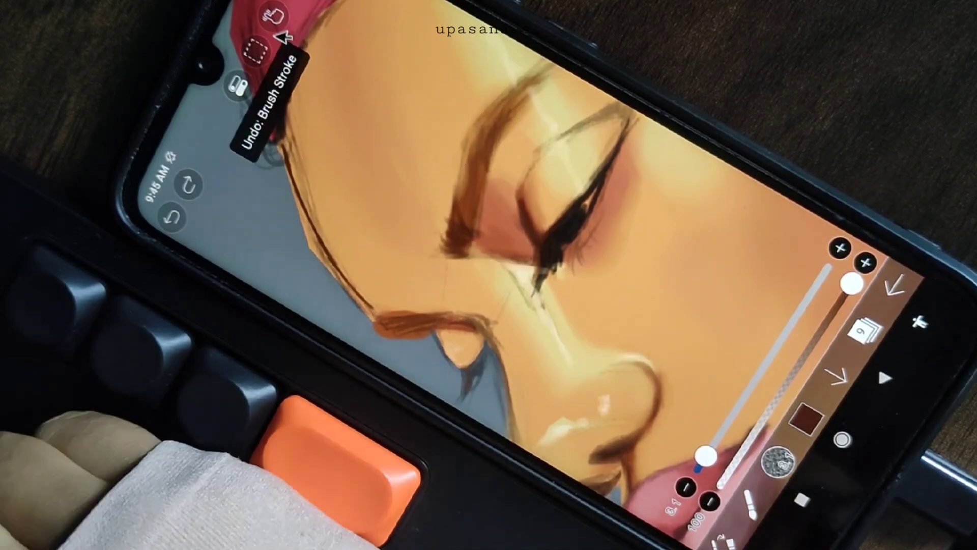
click(275, 20)
click(393, 24)
drag(382, 145, 365, 177)
click(625, 351)
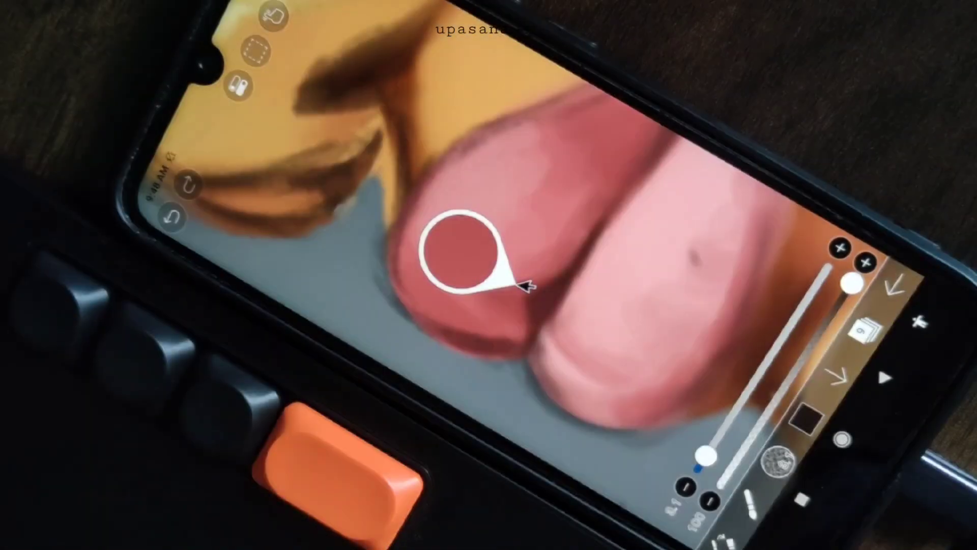
Sample a reddish pink from the upper lip and a lighter pink from the lower lip as brush colours
click(524, 285)
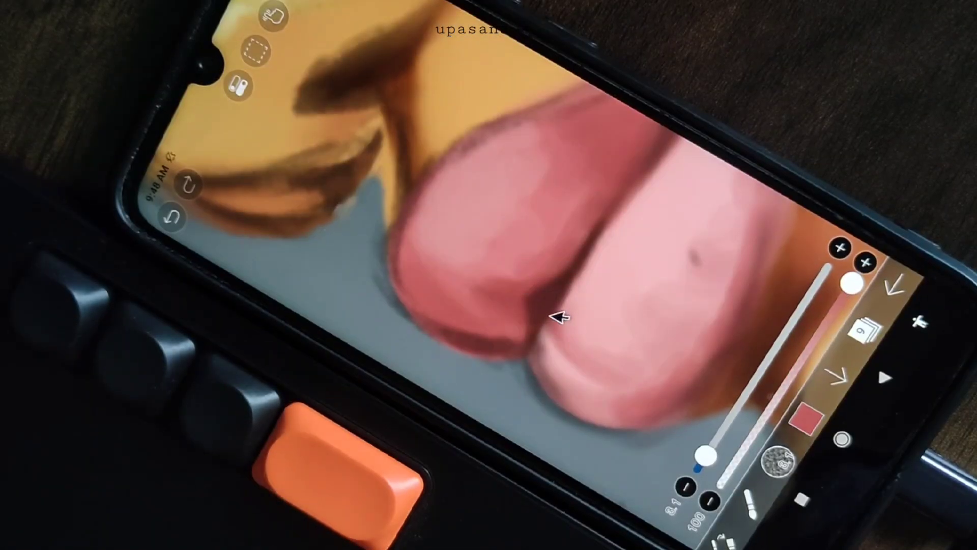
click(524, 288)
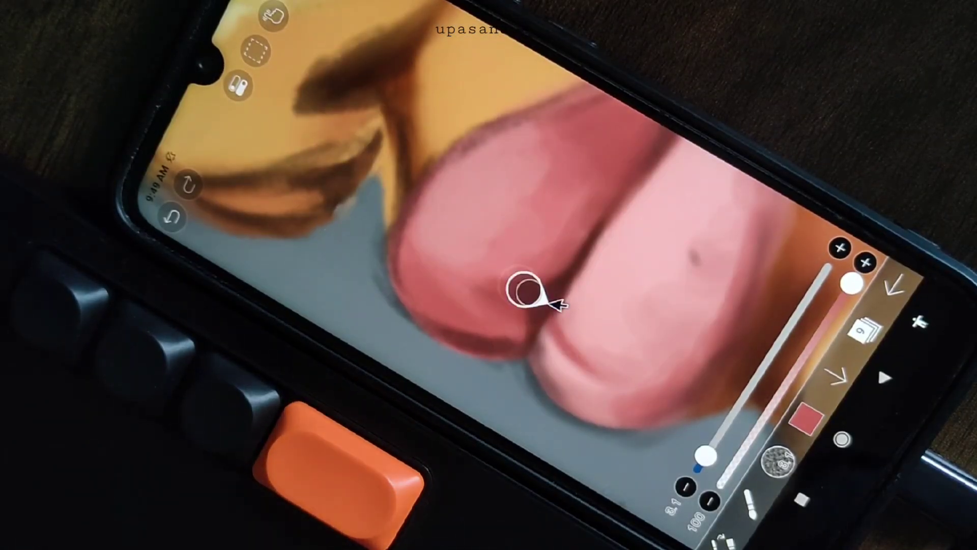
click(585, 390)
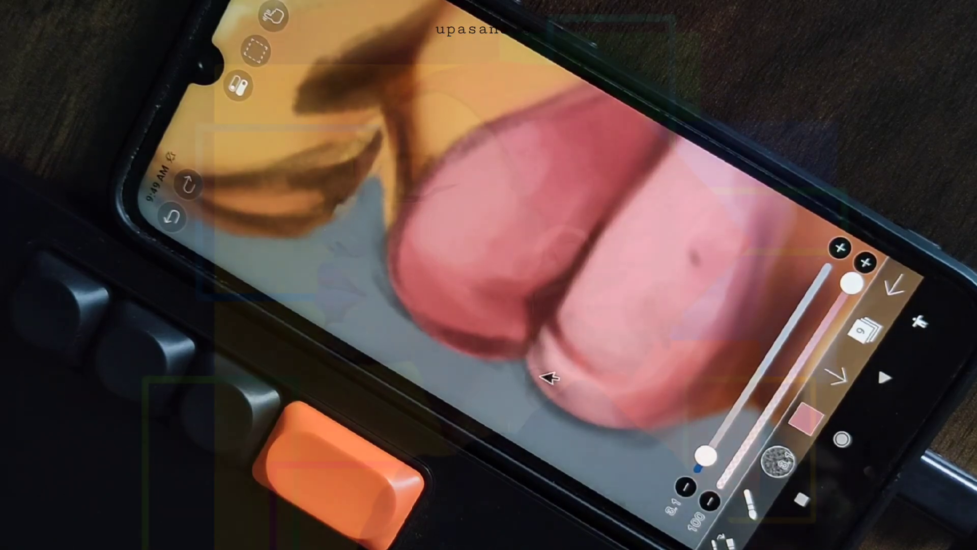